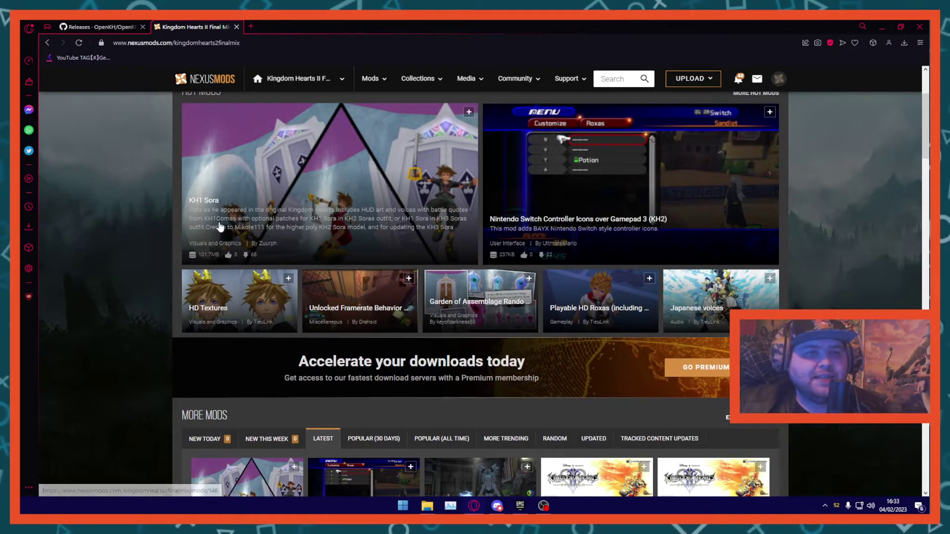
Step: Download the KH1 Soras main file from the KH1 Sora mod page as a manual download at the free slow speed
left_click(248, 185)
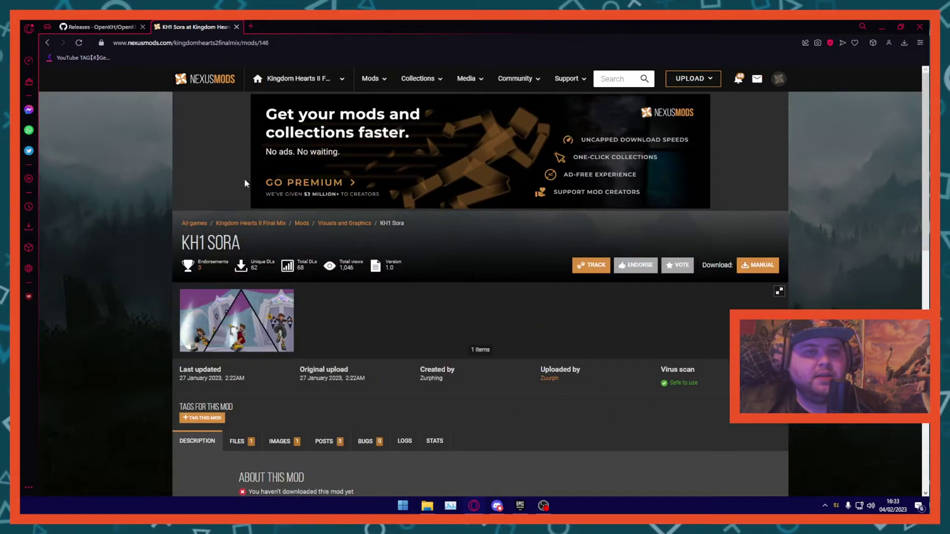
scroll(233, 176, "down", 5)
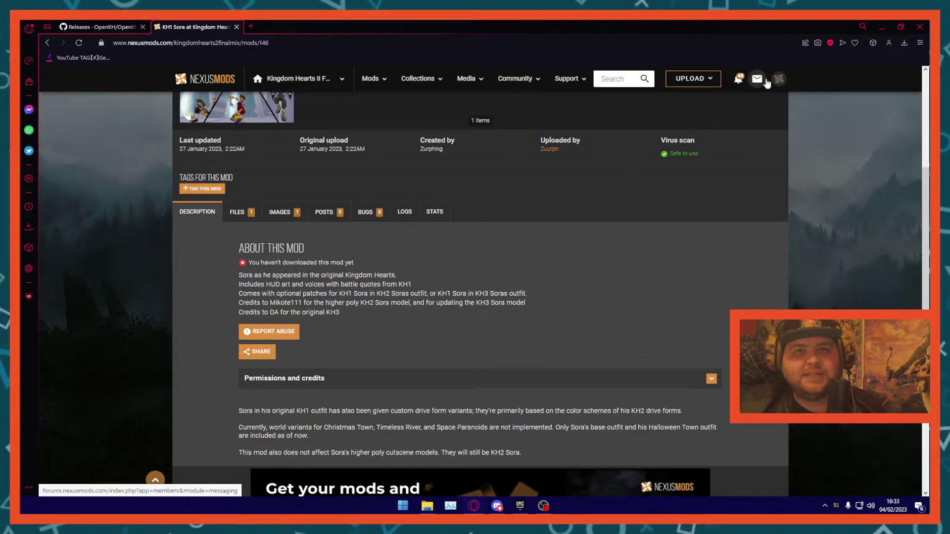
left_click(239, 212)
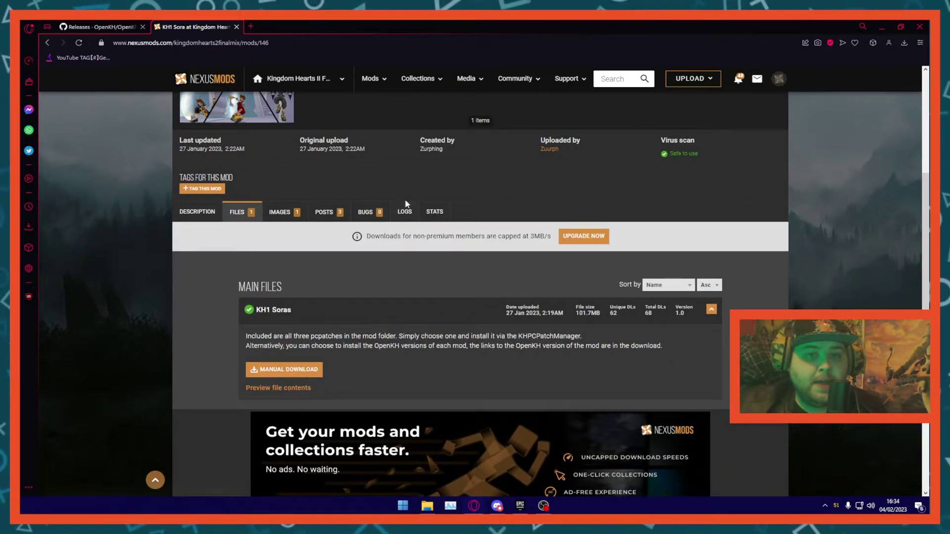
left_click(289, 371)
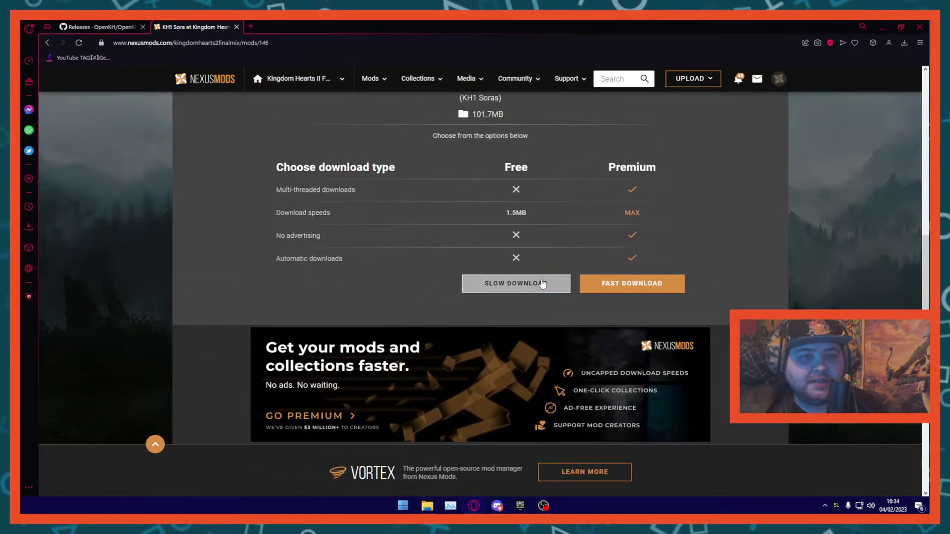
left_click(529, 283)
scroll(464, 271, "up", 2)
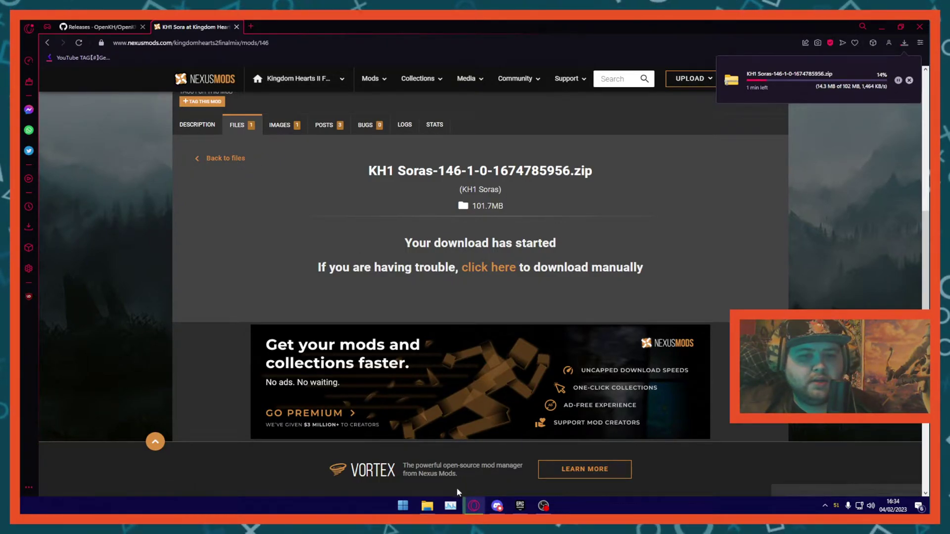
Step: Tidy the desktop by placing the Steam Games icon in the corner, then minimize the browser and close the openkh.zip window
mouse_move(434, 508)
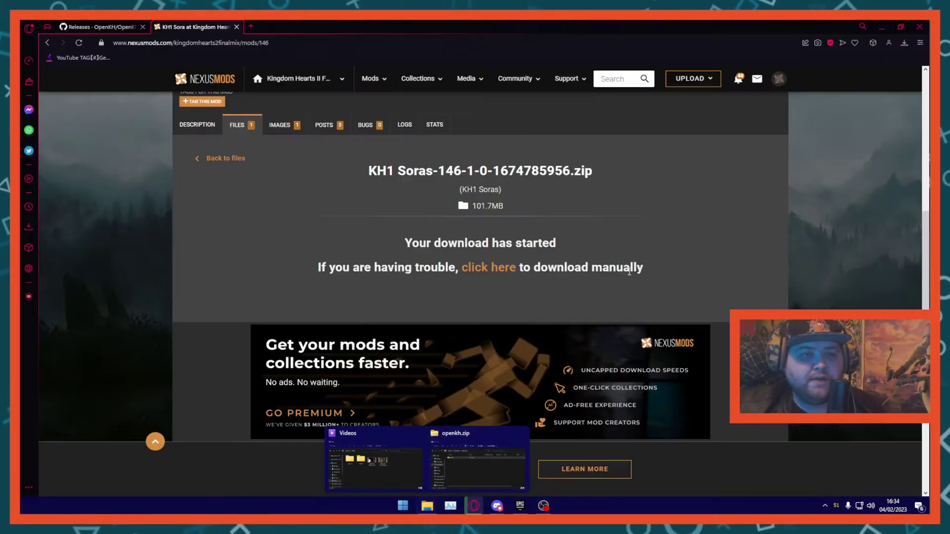
left_click_drag(677, 28, 677, 97)
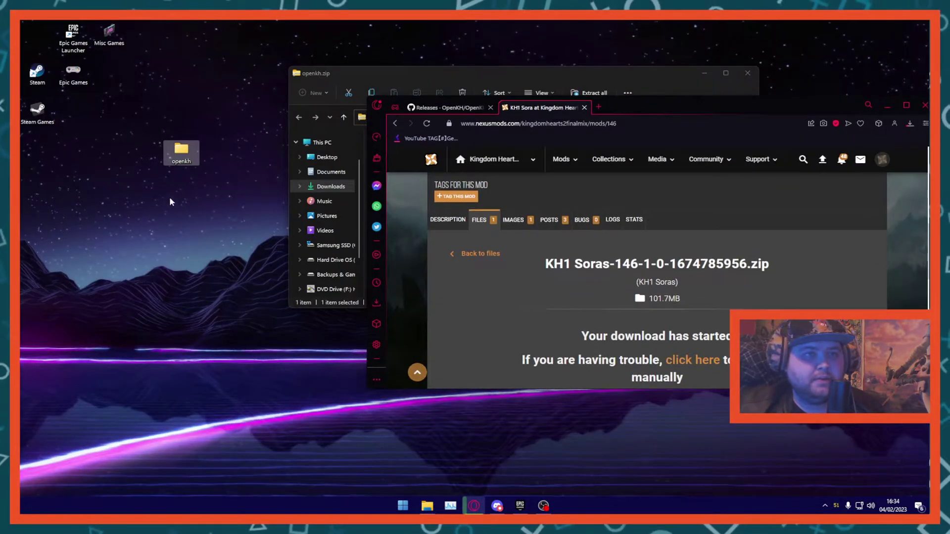
left_click_drag(34, 115, 37, 35)
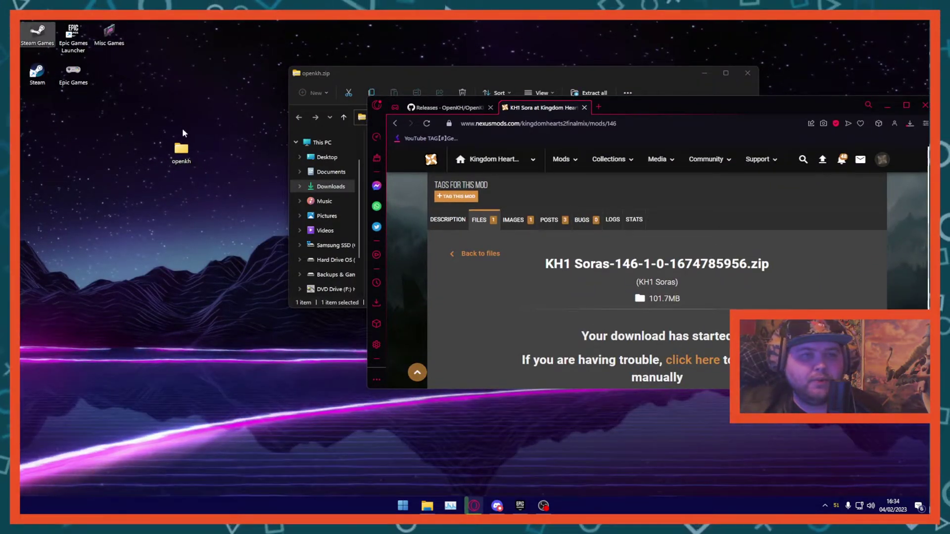
left_click(174, 160)
left_click_drag(711, 108, 697, 19)
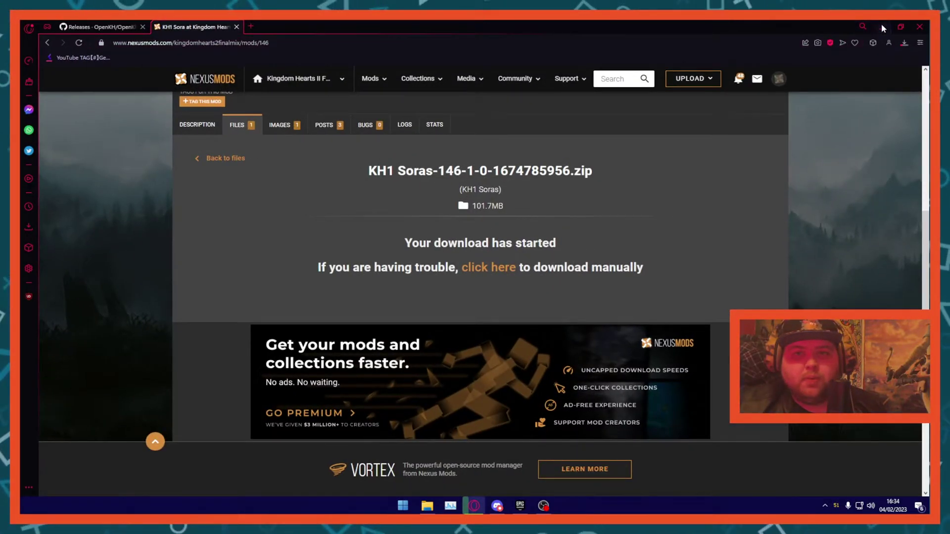
left_click(882, 26)
left_click(748, 73)
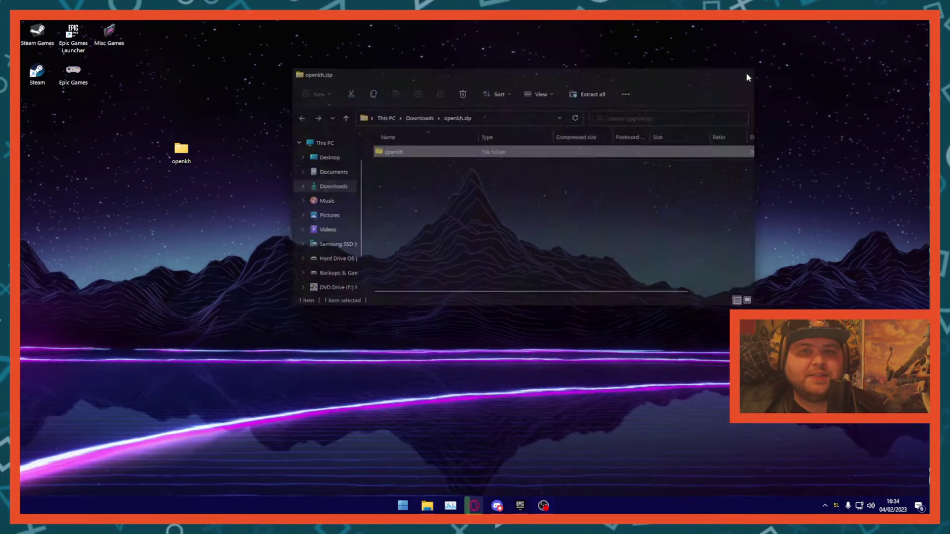
Step: Create a shortcut to OpenKh.Tools.ModsManager.exe in the desktop's openkh folder, move the shortcut onto the desktop and close the folder
double_click(181, 151)
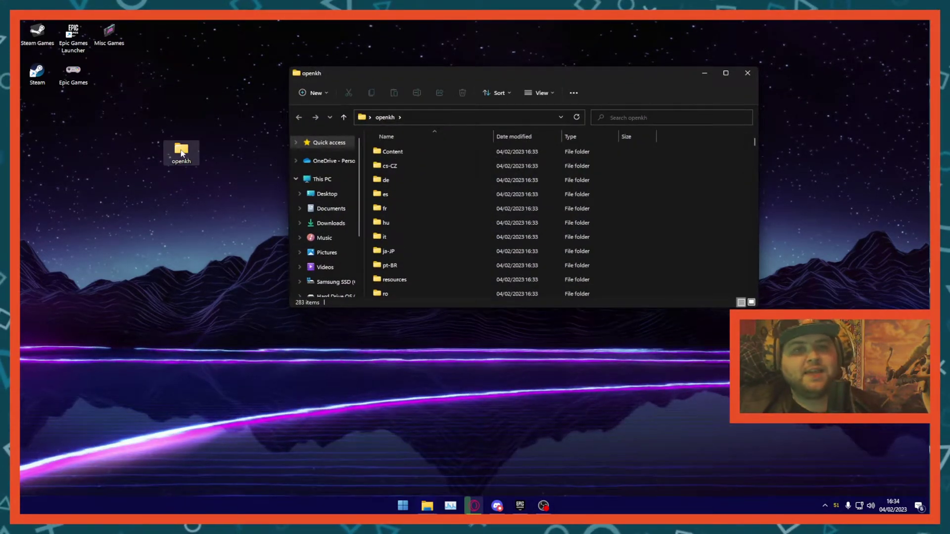
scroll(480, 212, "down", 10)
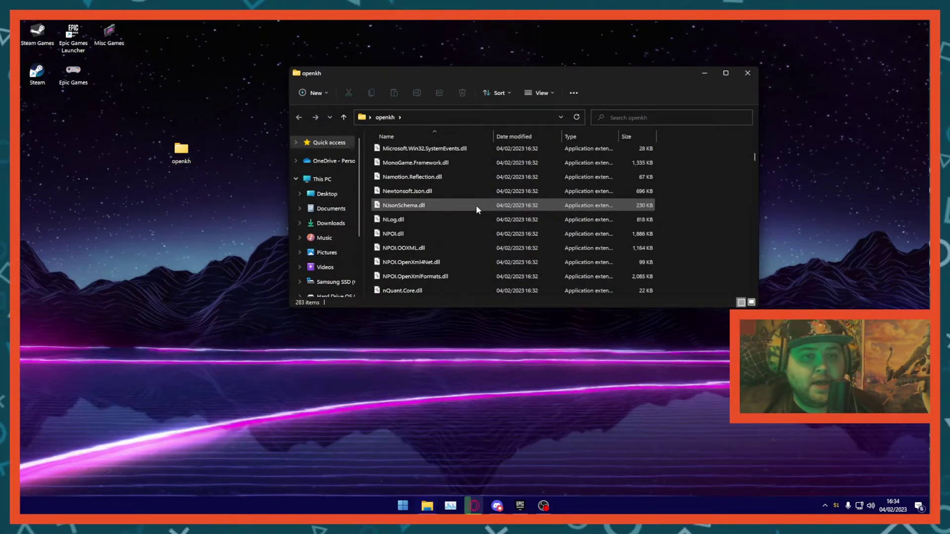
scroll(478, 208, "down", 10)
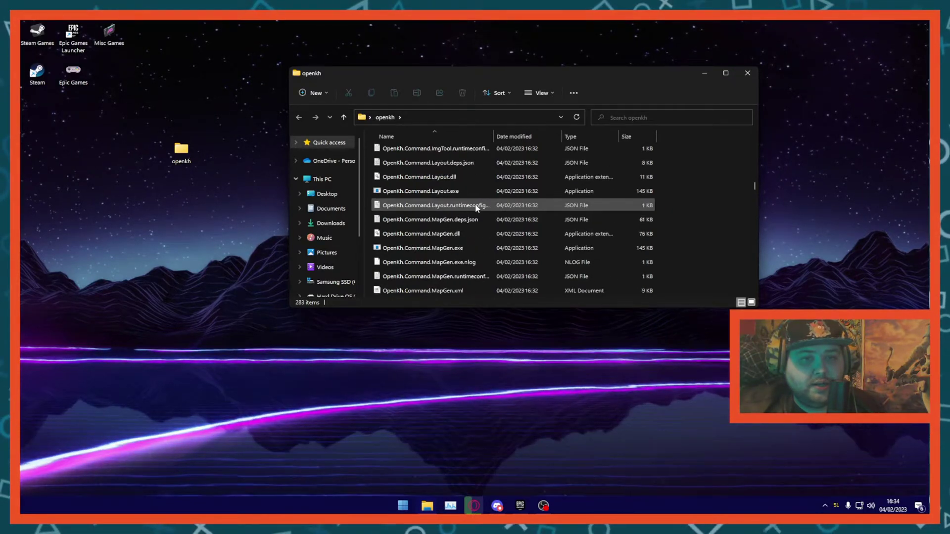
scroll(477, 207, "down", 12)
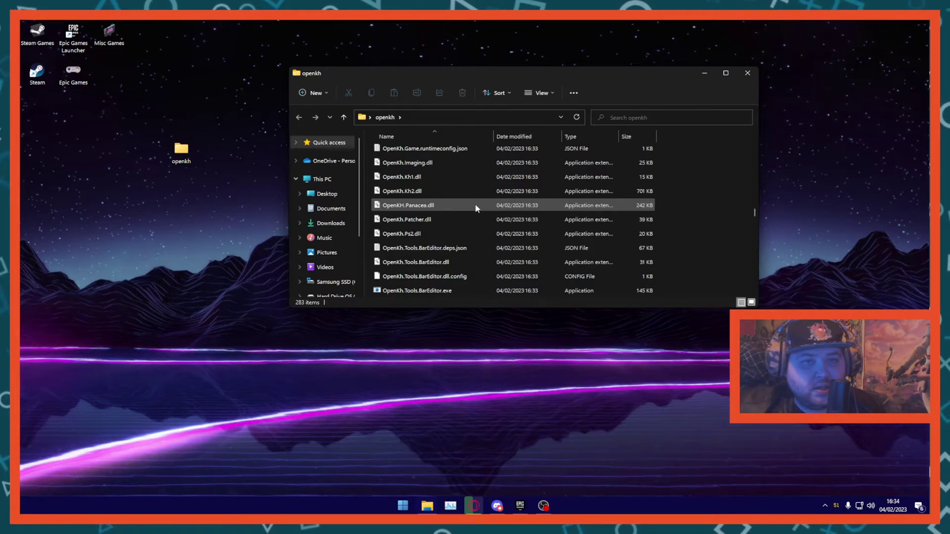
scroll(476, 208, "down", 1)
scroll(477, 208, "down", 4)
scroll(476, 208, "down", 10)
scroll(476, 208, "down", 1)
scroll(476, 208, "down", 8)
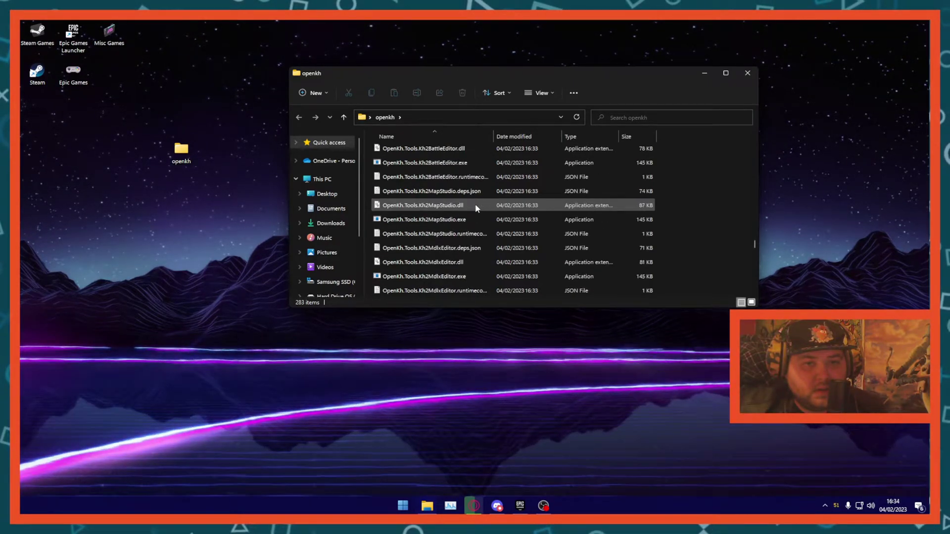
scroll(476, 207, "down", 4)
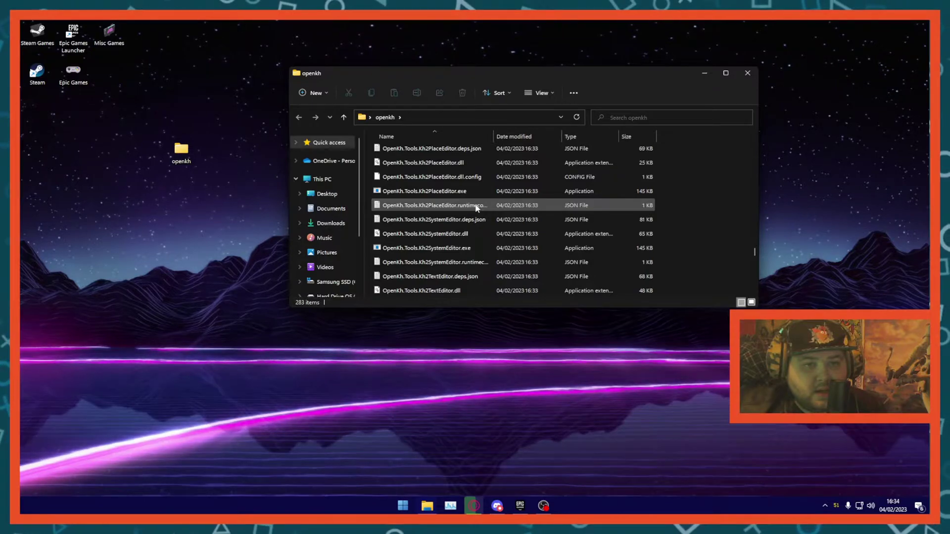
scroll(477, 208, "down", 2)
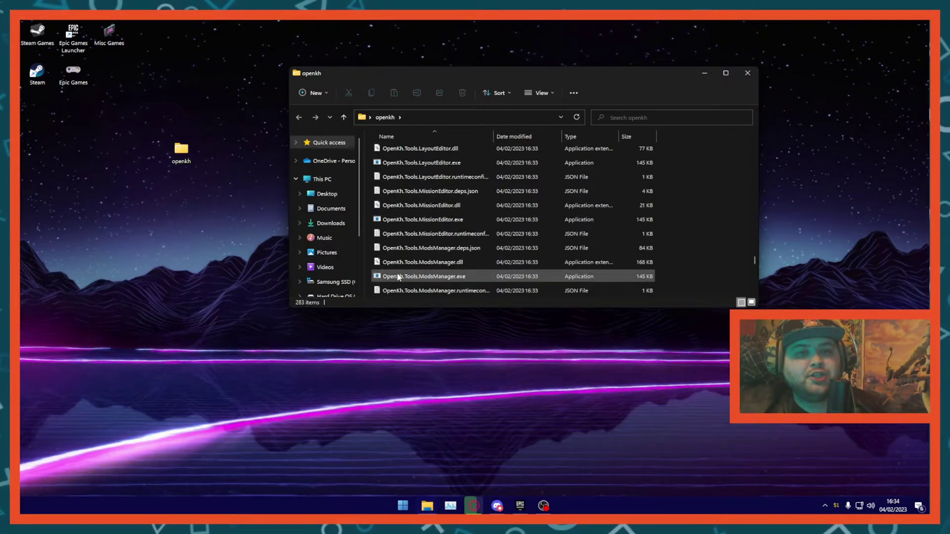
right_click(441, 280)
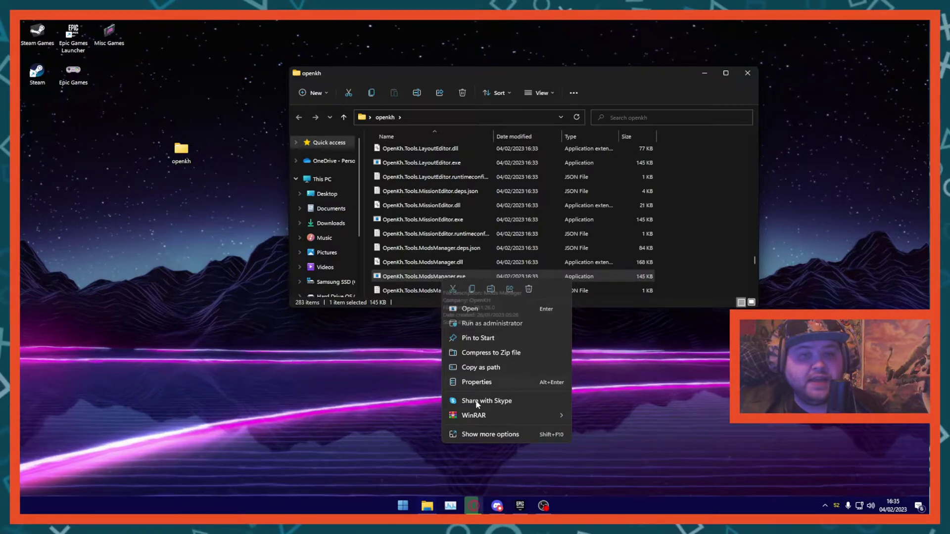
left_click(477, 435)
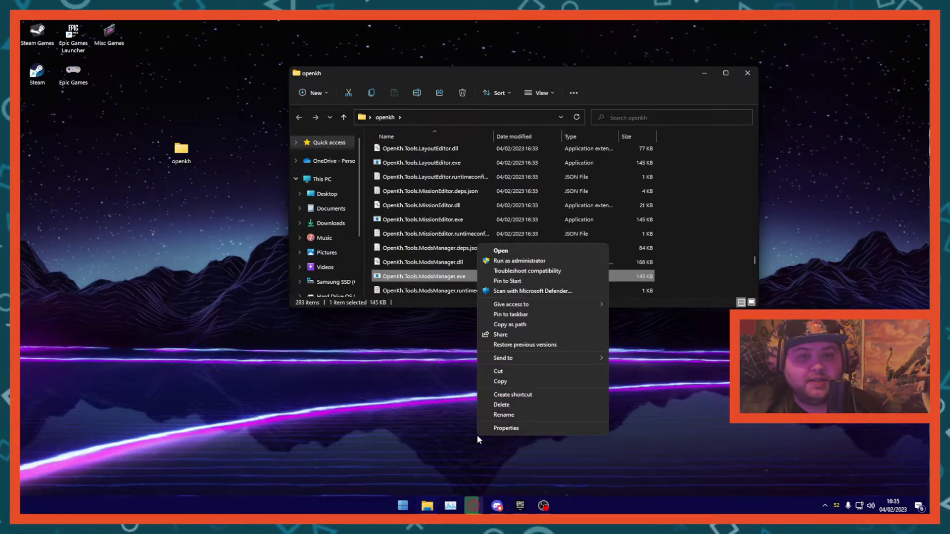
left_click(490, 398)
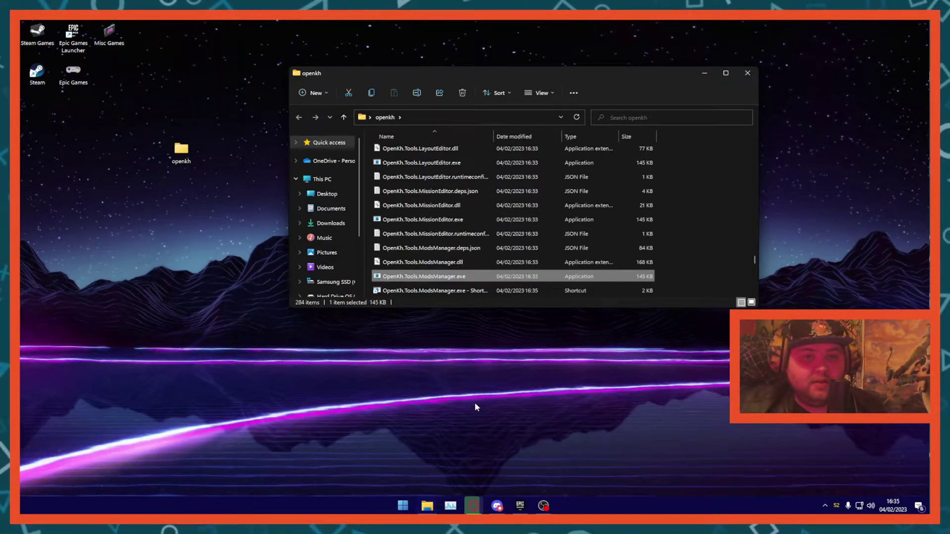
left_click_drag(417, 294, 148, 166)
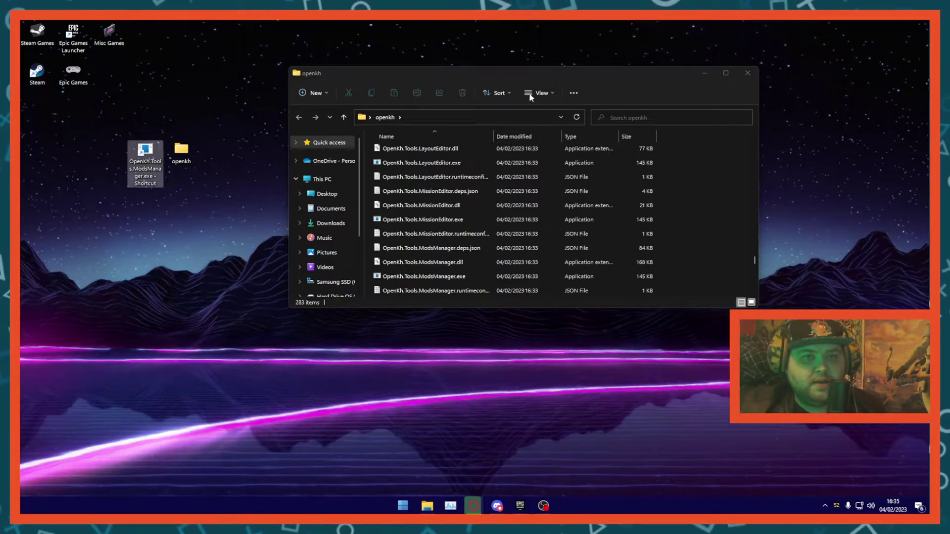
left_click(747, 74)
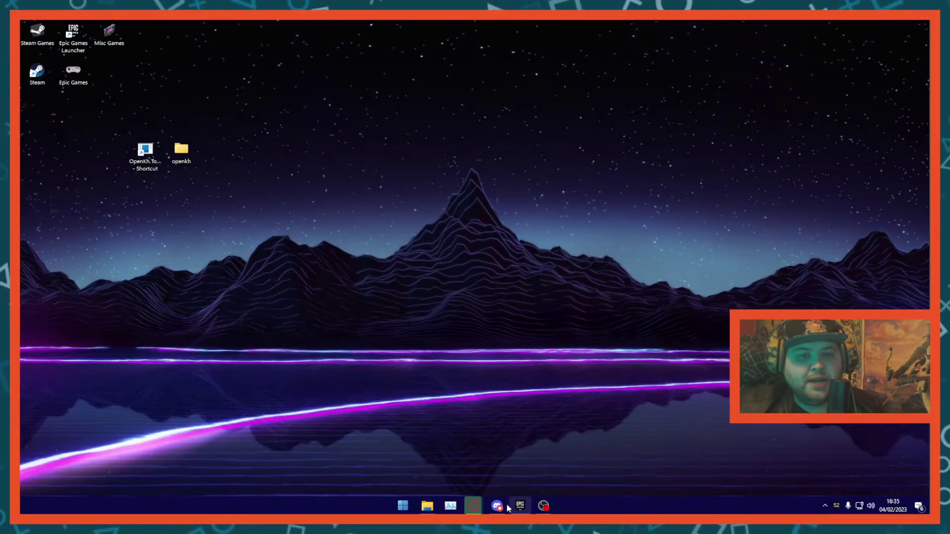
Step: Place the downloaded KH1 Soras zip from the browser's downloads onto the desktop and minimize the browser
left_click(473, 506)
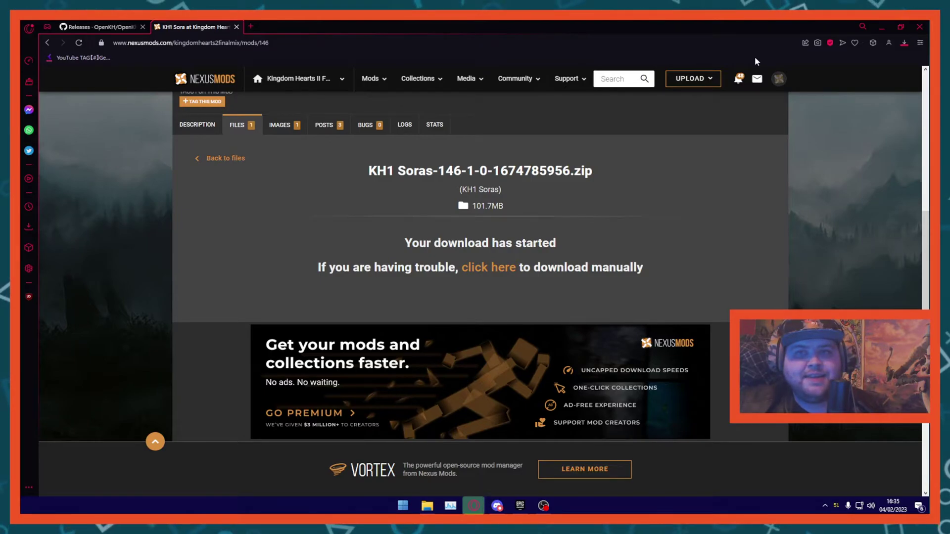
left_click(904, 43)
left_click_drag(746, 26, 746, 167)
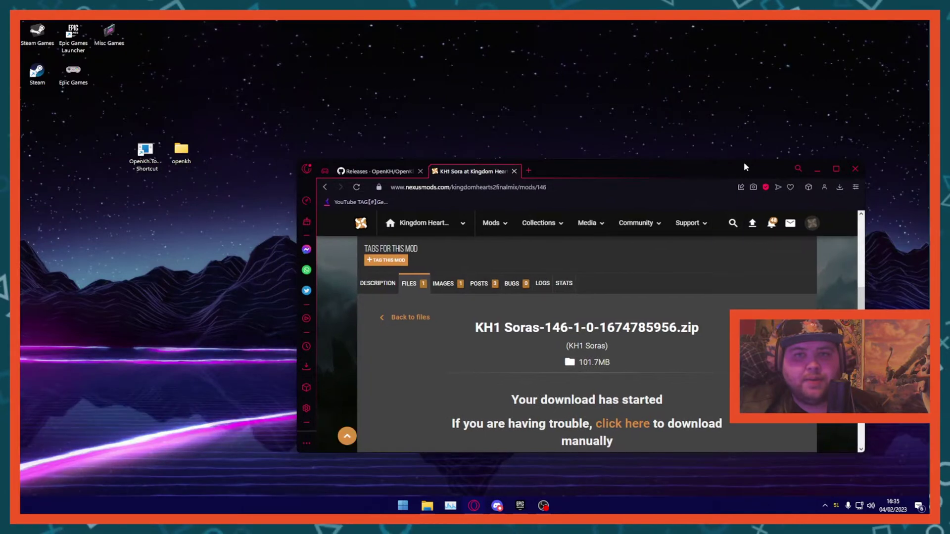
left_click(839, 188)
left_click_drag(703, 248, 608, 93)
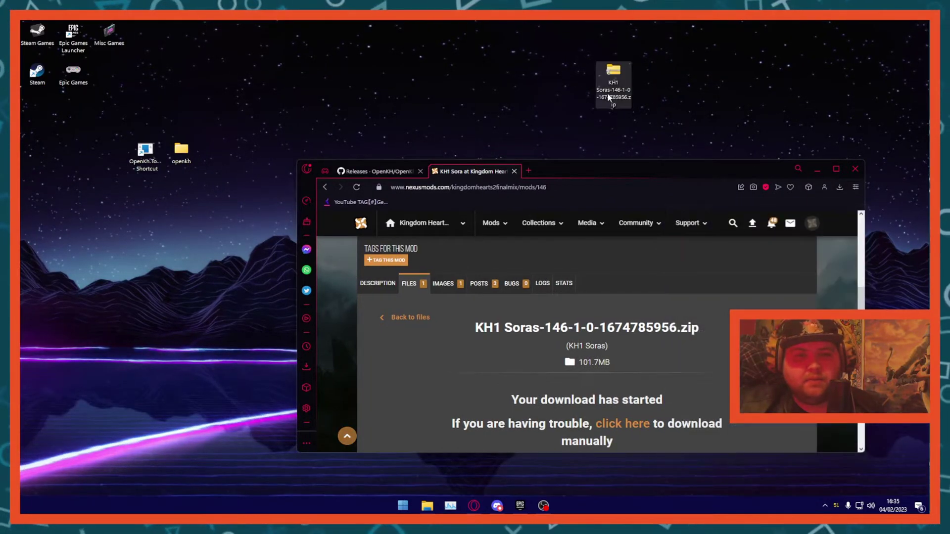
left_click(816, 171)
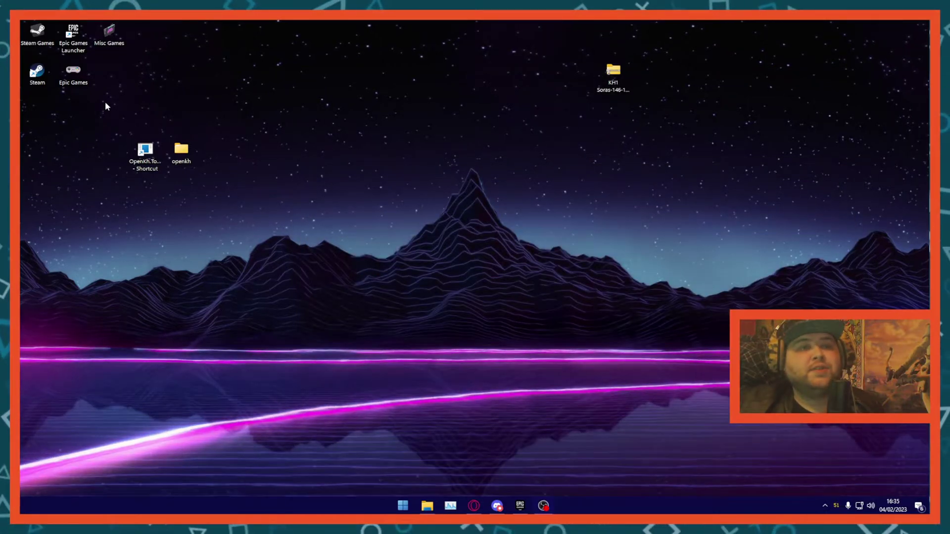
Step: Launch the Mods Manager from its desktop shortcut and allow it to run despite the SmartScreen block
double_click(134, 158)
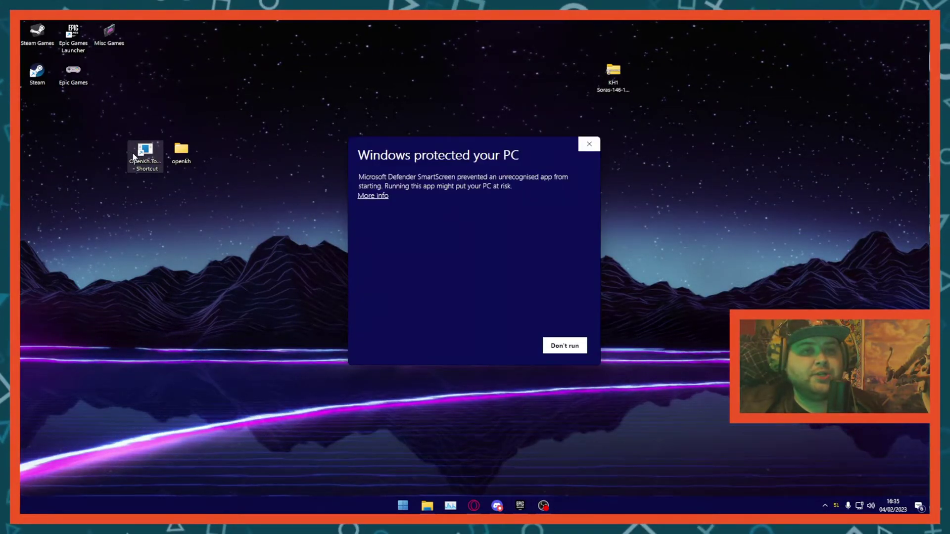
left_click(366, 196)
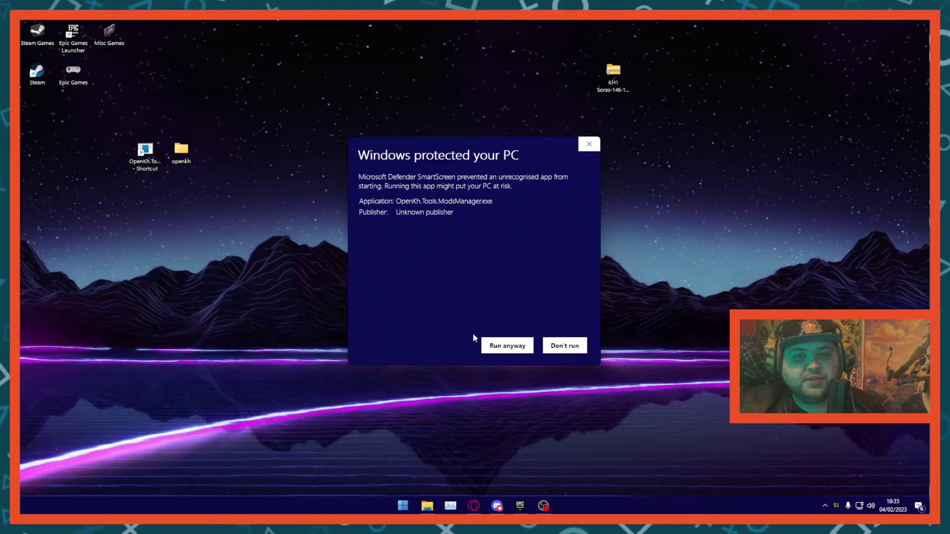
left_click(494, 346)
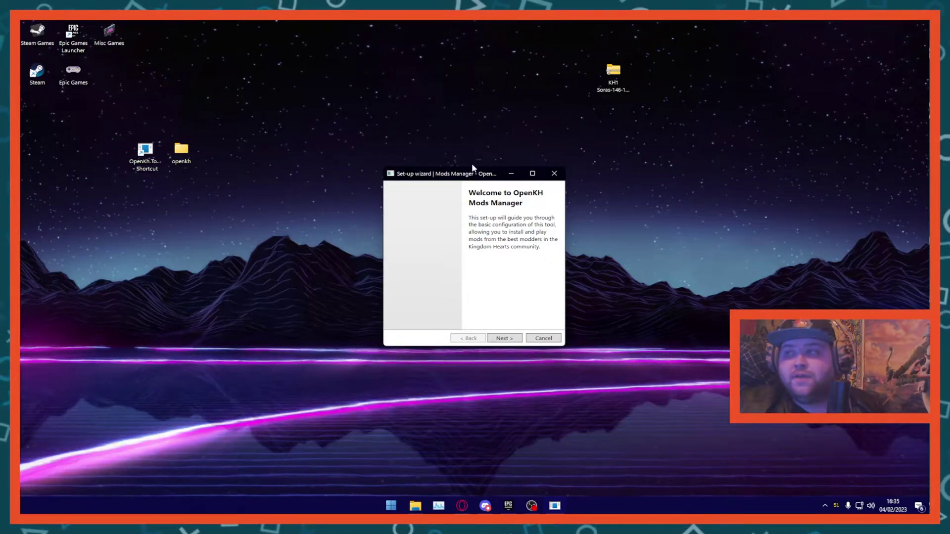
Step: Advance the set-up wizard to the game edition page and choose PC Release via Epic Game Store
left_click(504, 338)
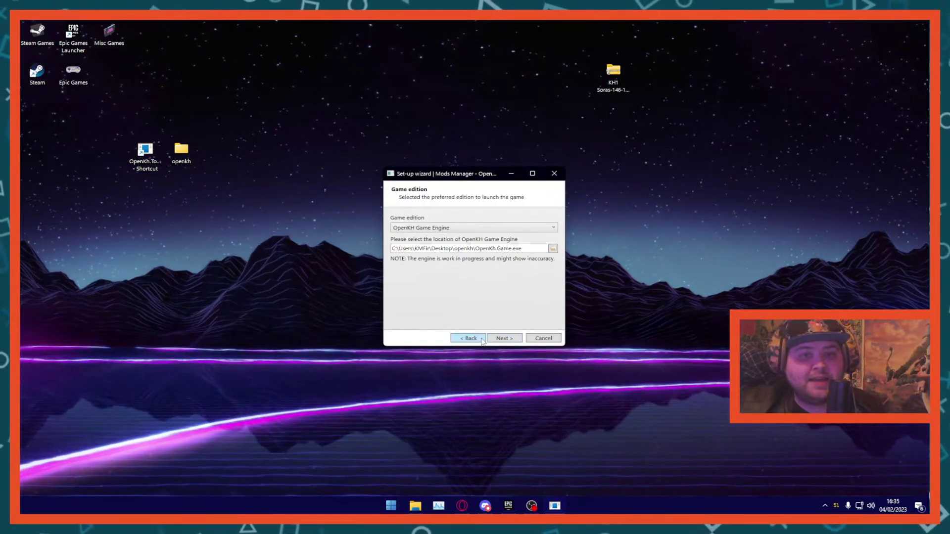
left_click(456, 228)
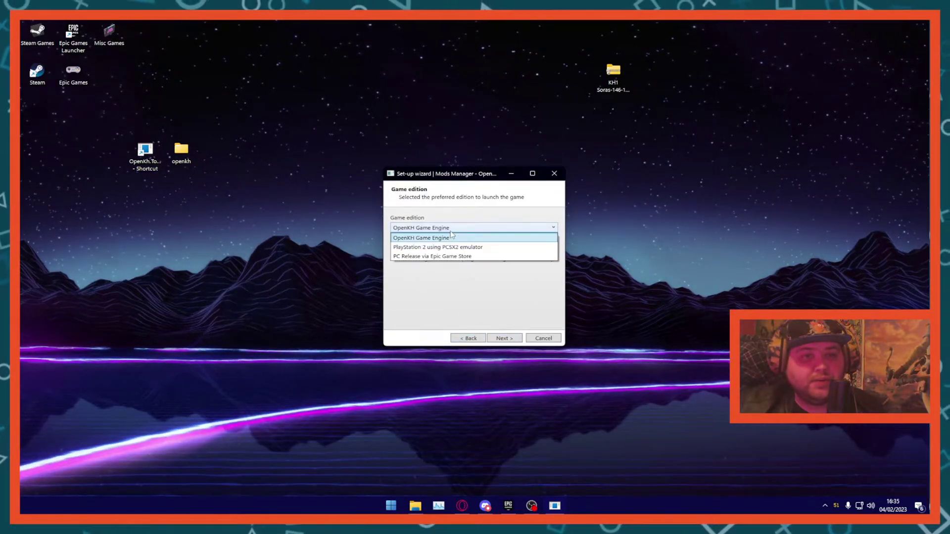
left_click(443, 256)
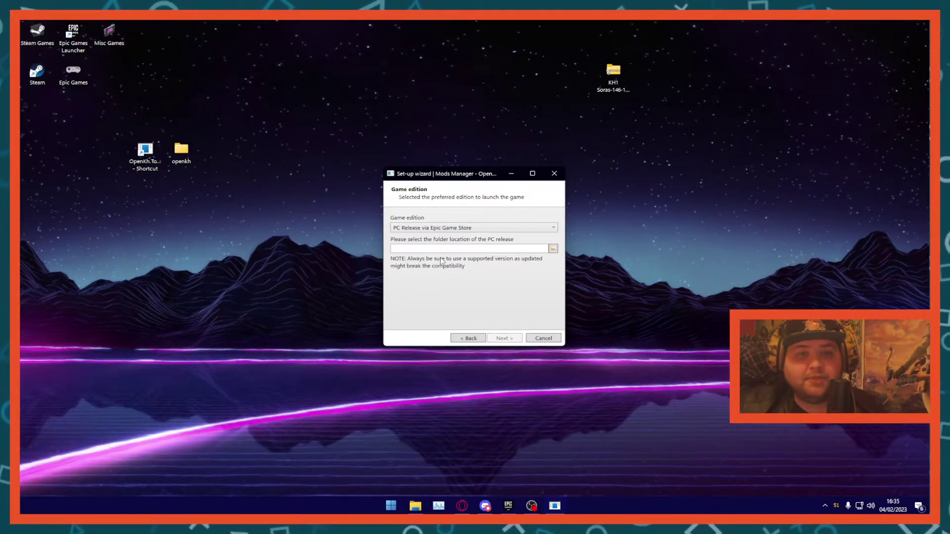
Step: Browse for the PC release's folder, looking in Program Files (x86)\Epic Games on the Samsung SSD (C:)
left_click(551, 248)
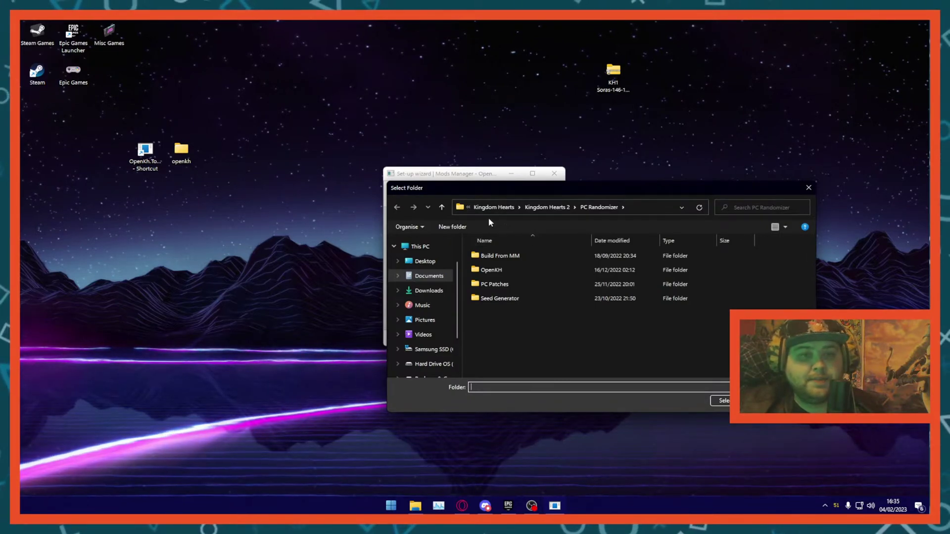
left_click(430, 350)
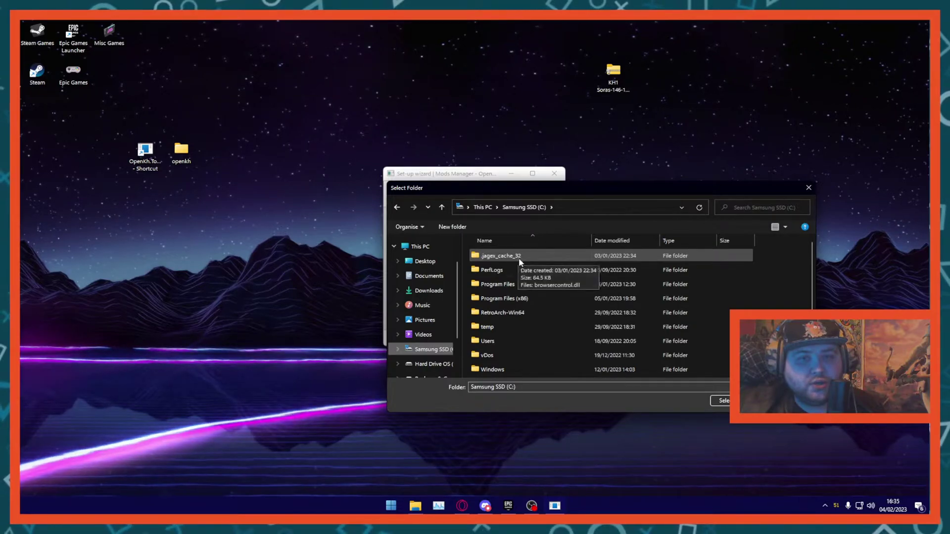
double_click(510, 299)
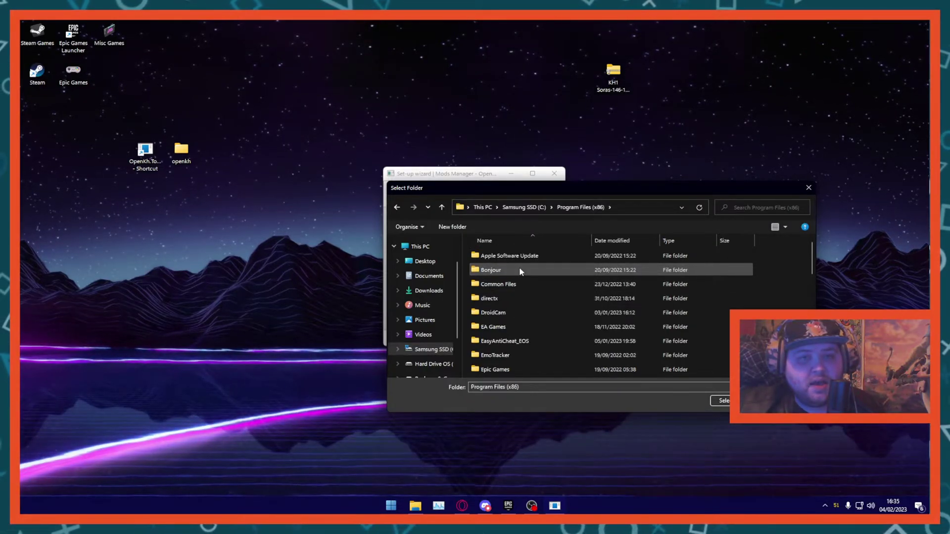
double_click(492, 370)
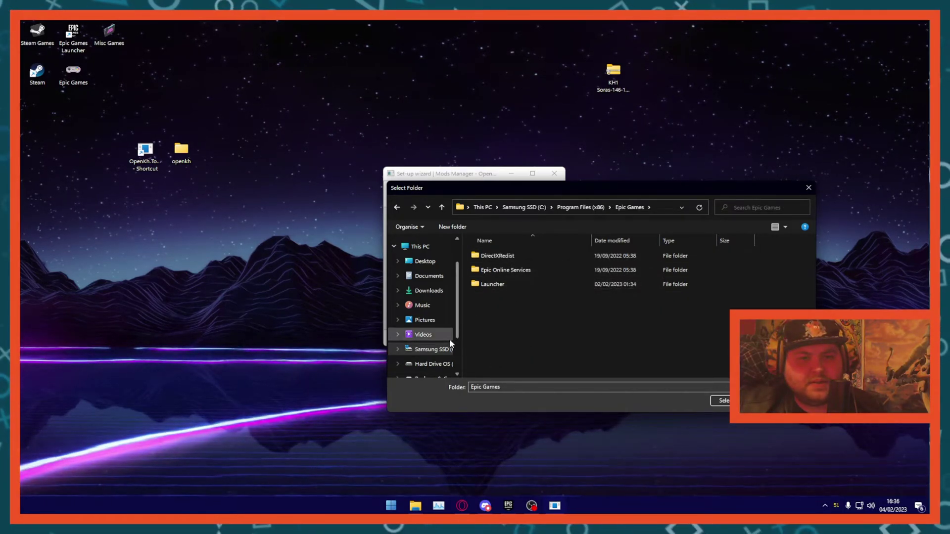
Step: Set the PC release location to C:\Program Files\Epic Games\KH_1.5_2.5 and continue the wizard
left_click(438, 350)
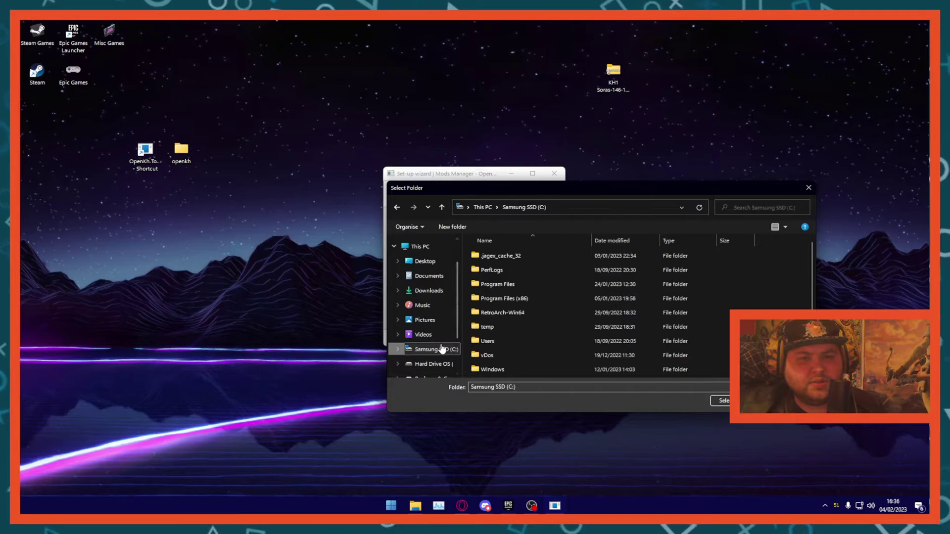
double_click(510, 284)
scroll(511, 287, "down", 1)
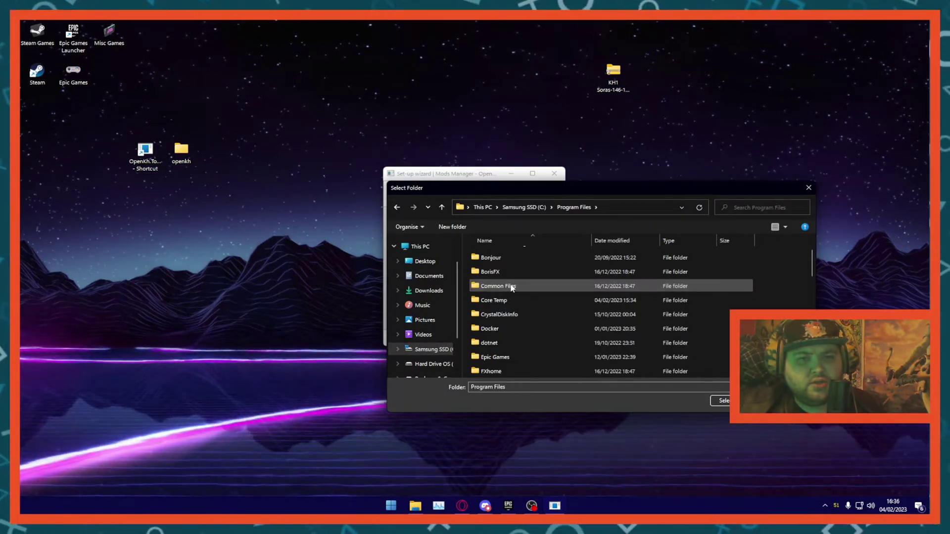
double_click(501, 357)
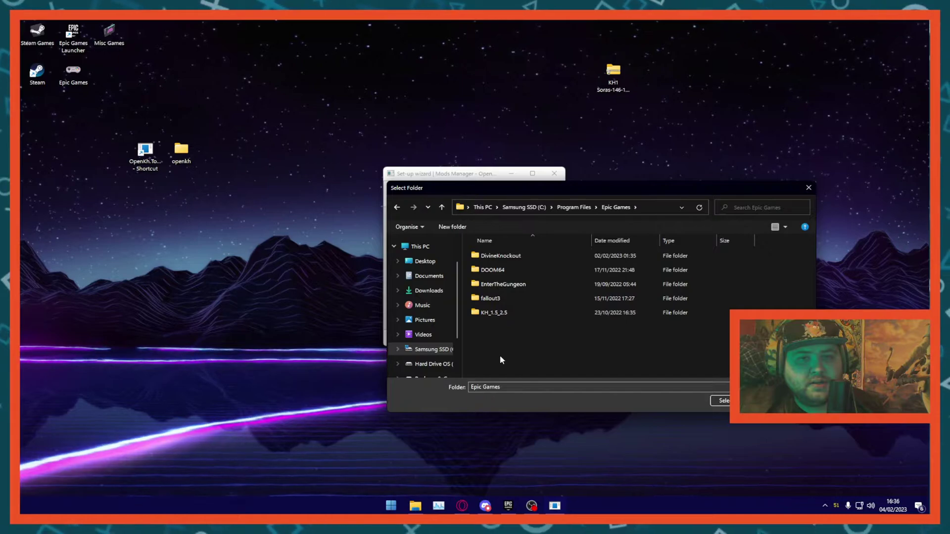
left_click(495, 315)
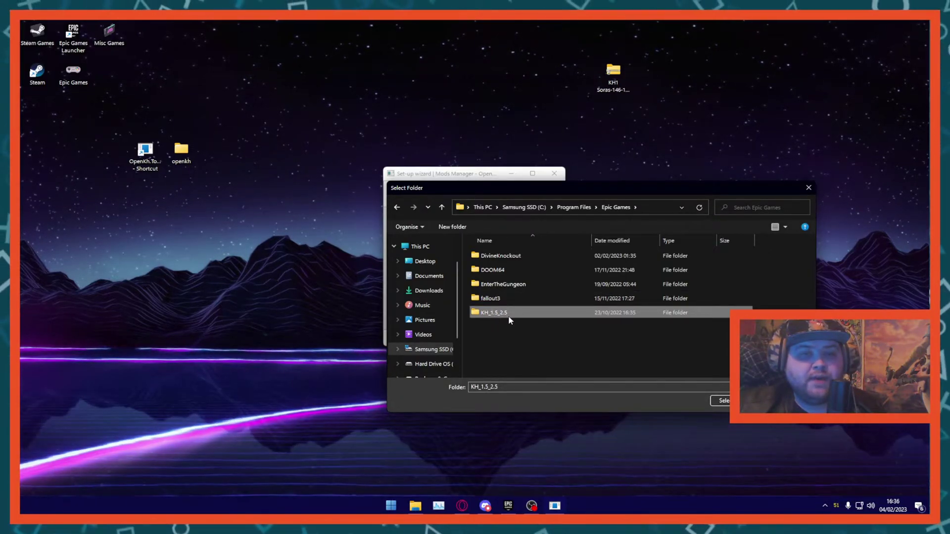
left_click(717, 401)
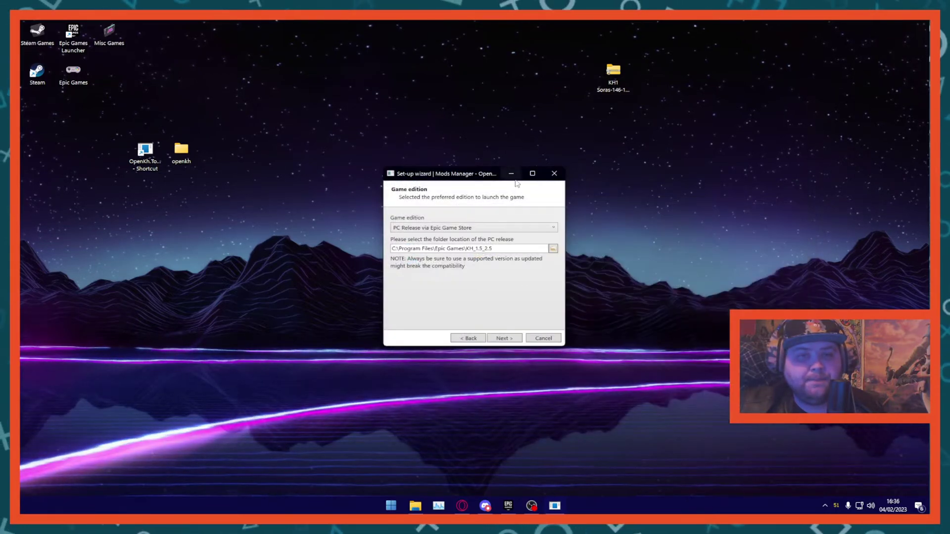
left_click(504, 338)
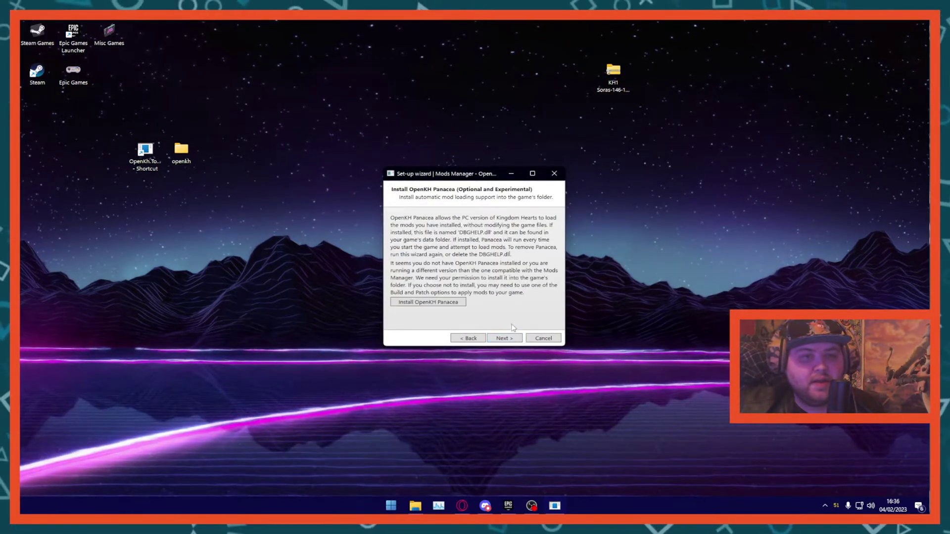
Step: Install OpenKH Panacea and keep Launch via Epic Games enabled, advancing to the game data location page
left_click(423, 306)
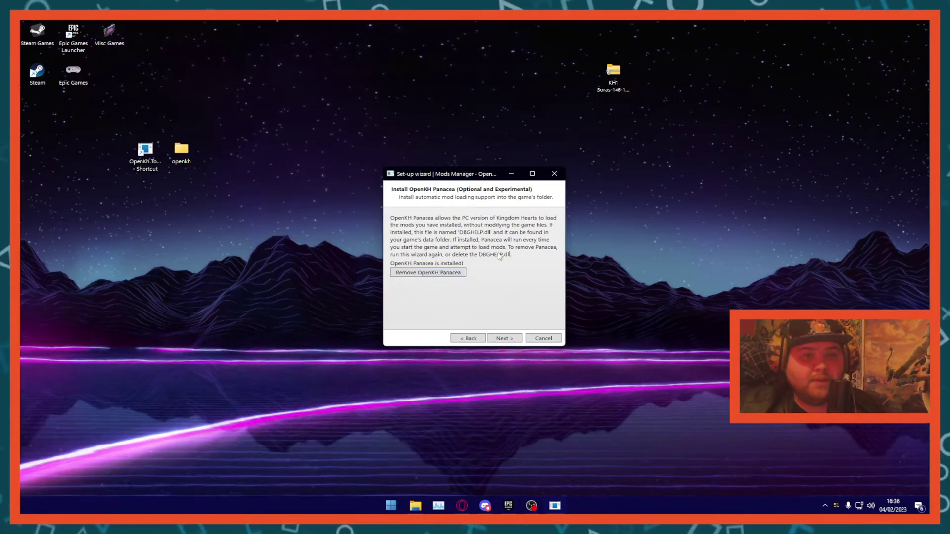
left_click(502, 339)
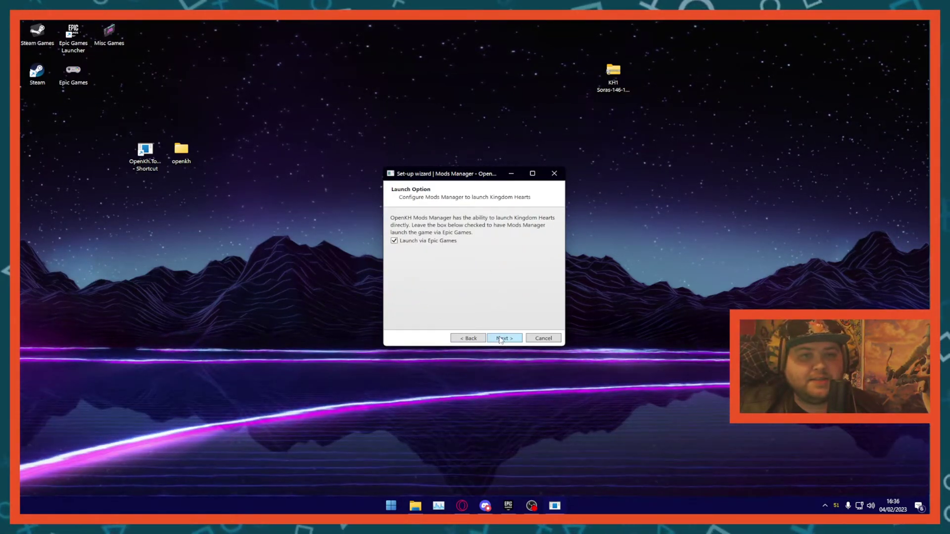
left_click(503, 337)
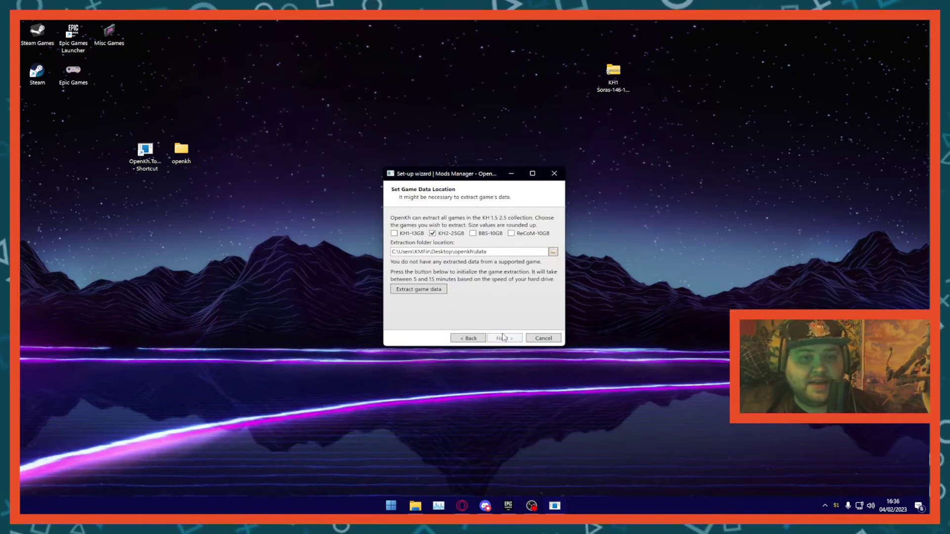
Step: Extract the KH2 game data into the desktop's openkh\data folder and finish the set-up wizard
left_click(421, 290)
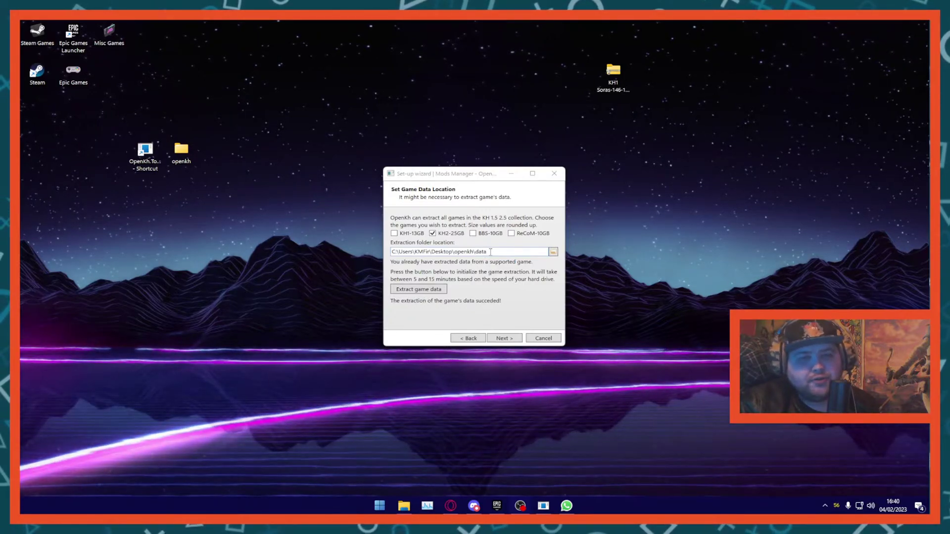
left_click(503, 339)
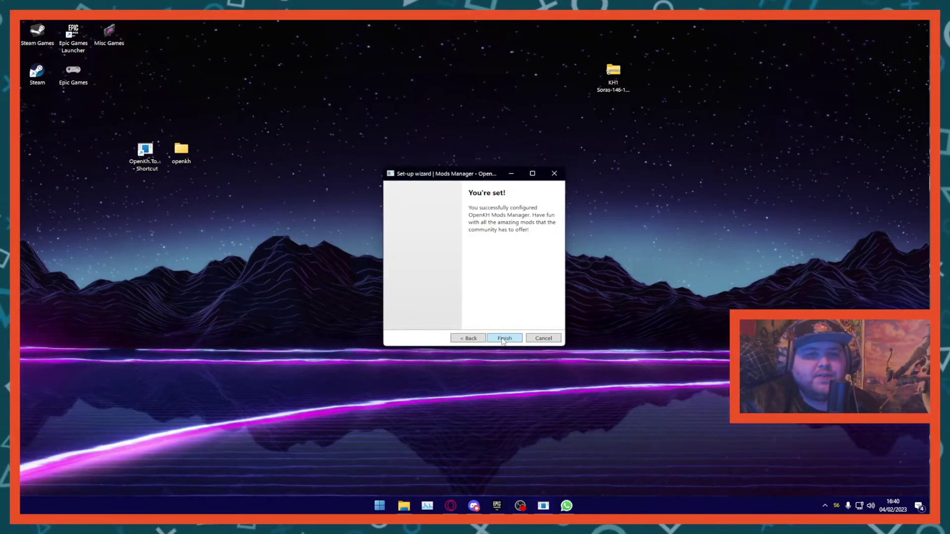
left_click(503, 339)
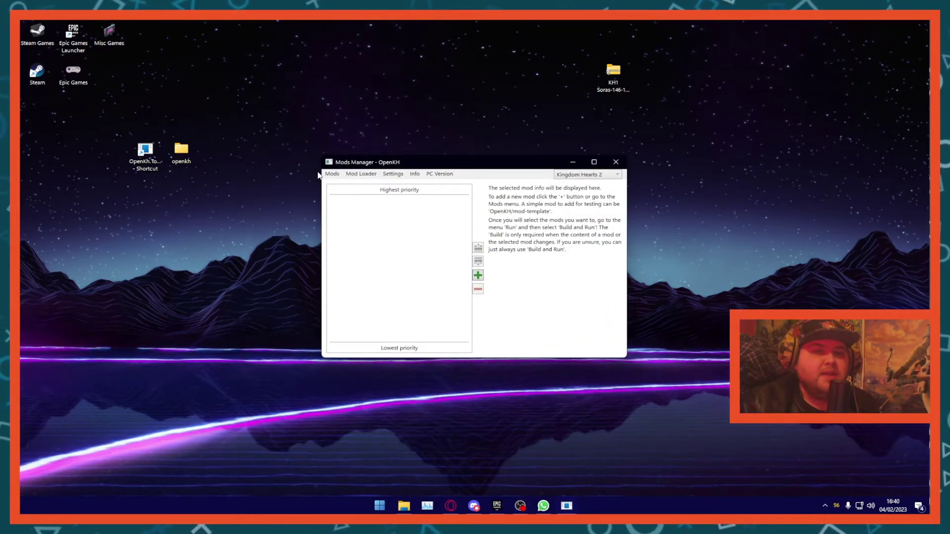
Step: Copy the three kh2pcpatch files from the KH1 Soras zip onto the desktop and close the archive
double_click(623, 70)
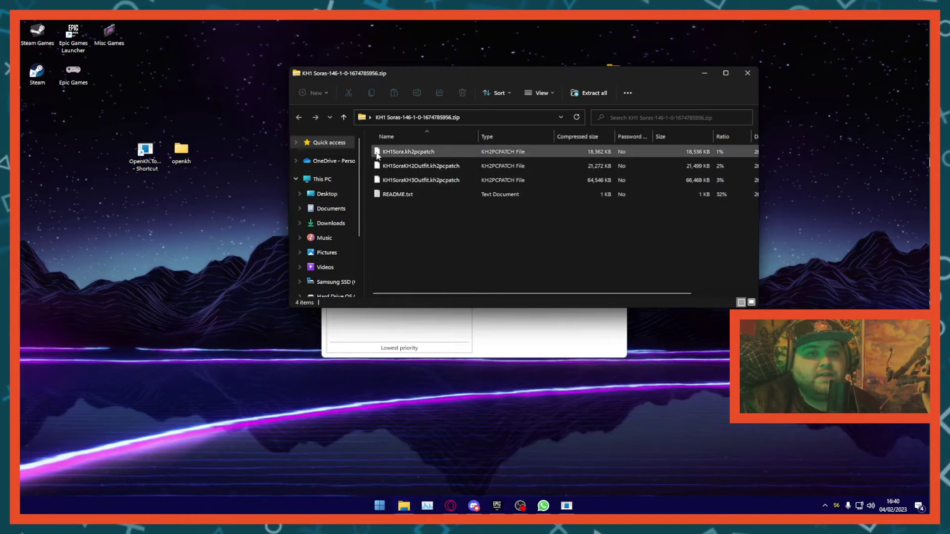
left_click_drag(370, 149, 235, 119)
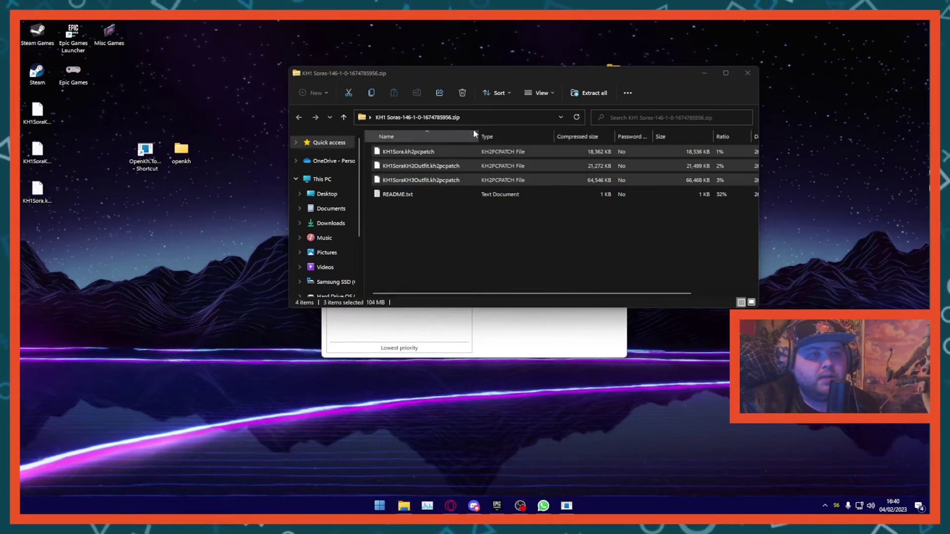
left_click(747, 73)
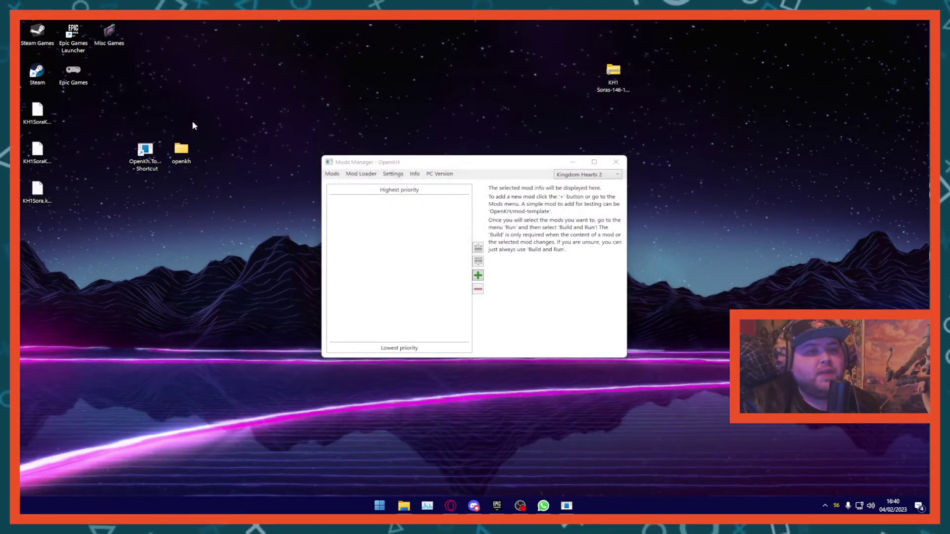
left_click(51, 117)
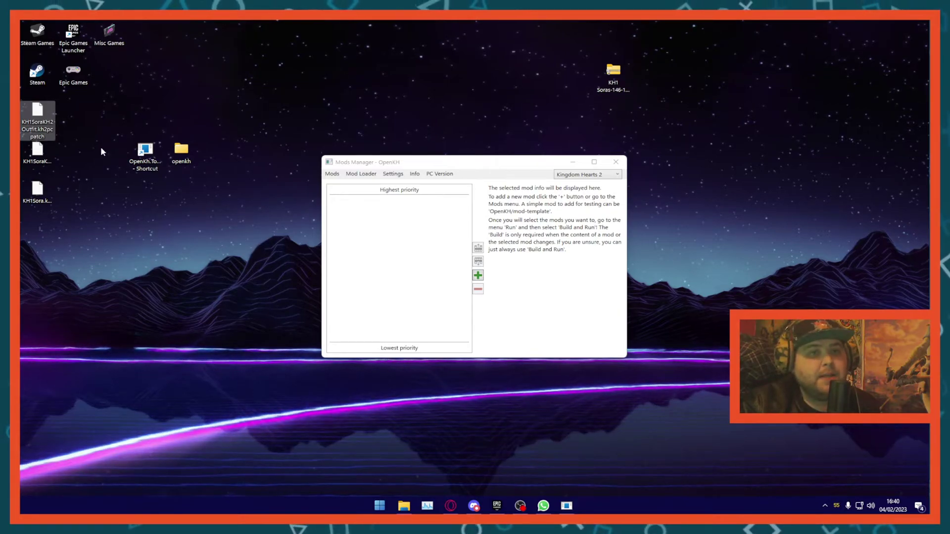
Step: Install KH1Sora.kh2pcpatch from the desktop as a new mod archive and enable it in the mod list
left_click(332, 173)
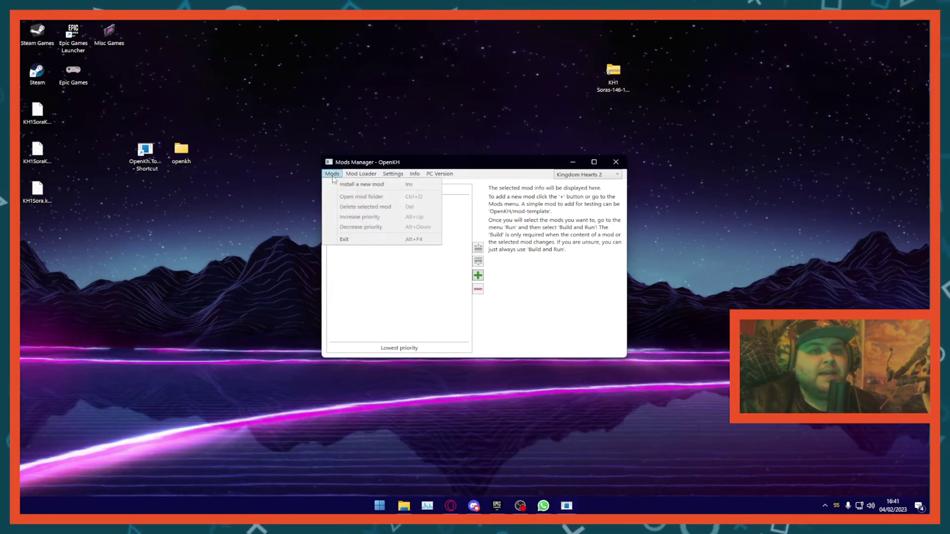
left_click(335, 192)
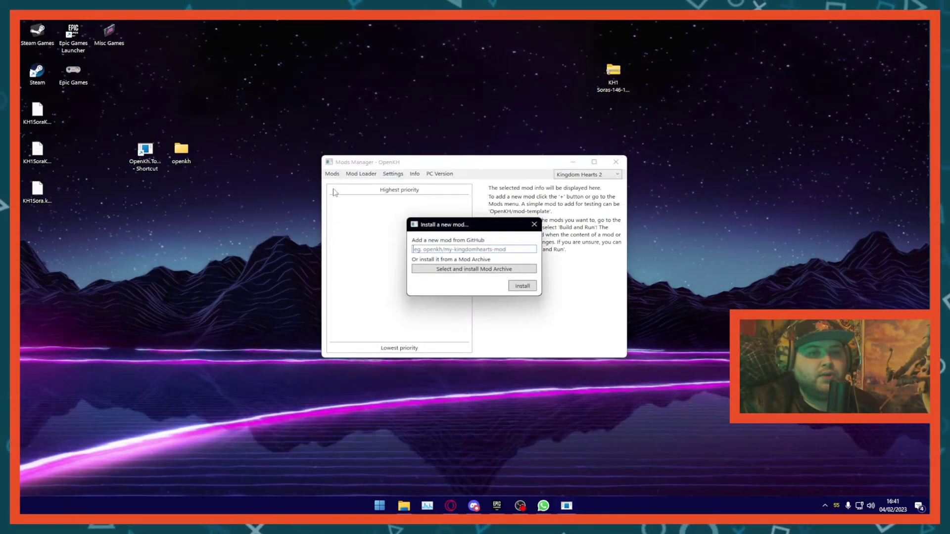
left_click(418, 268)
left_click(450, 312)
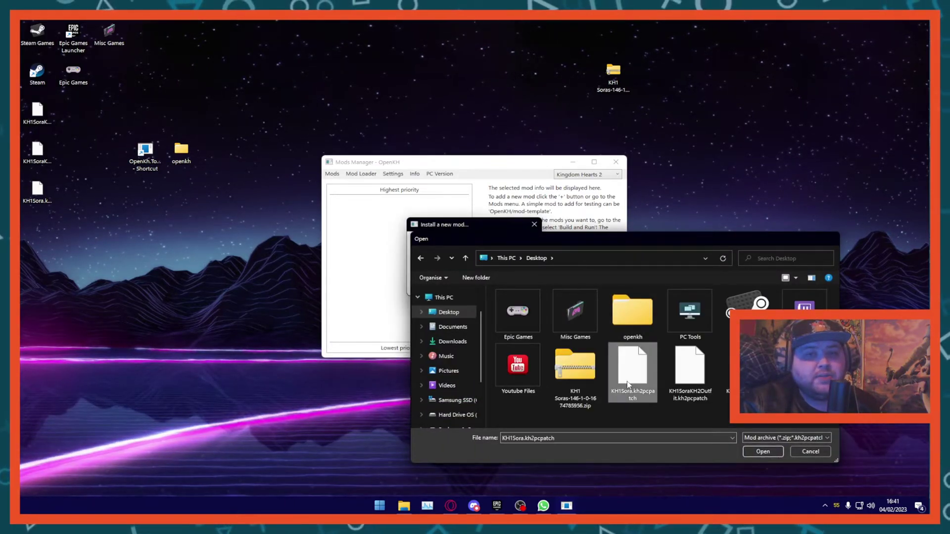
double_click(633, 371)
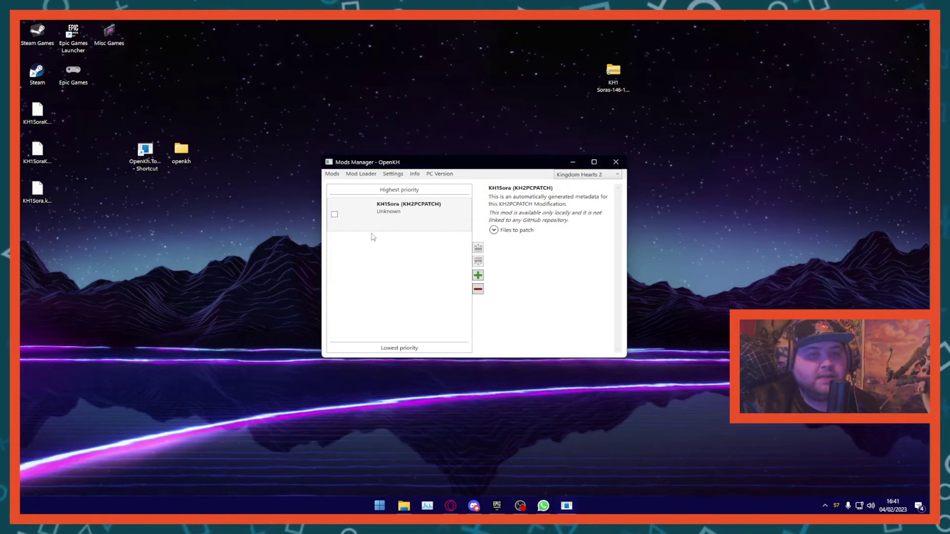
left_click(334, 216)
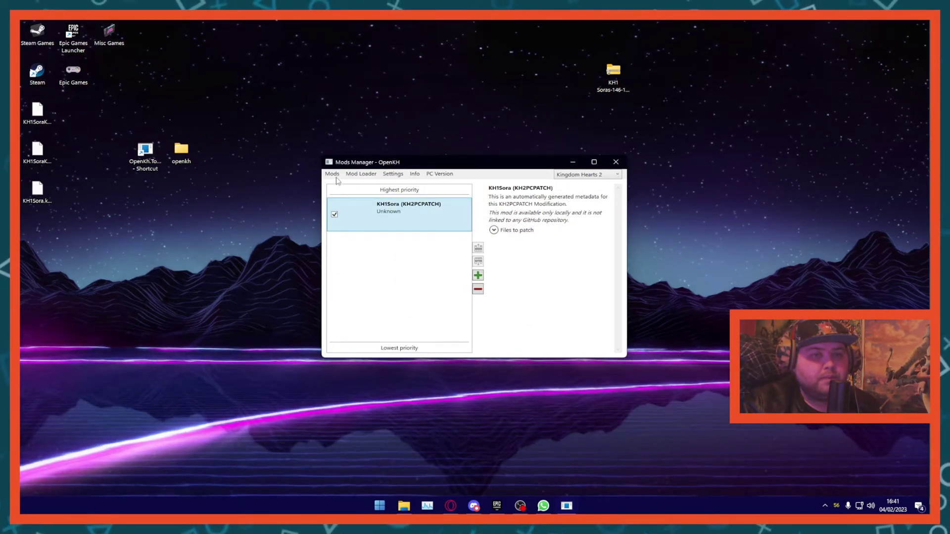
Step: Install the KH1SoraKH2Outfit.kh2pcpatch mod archive from the desktop and enable it
left_click(332, 174)
left_click(340, 188)
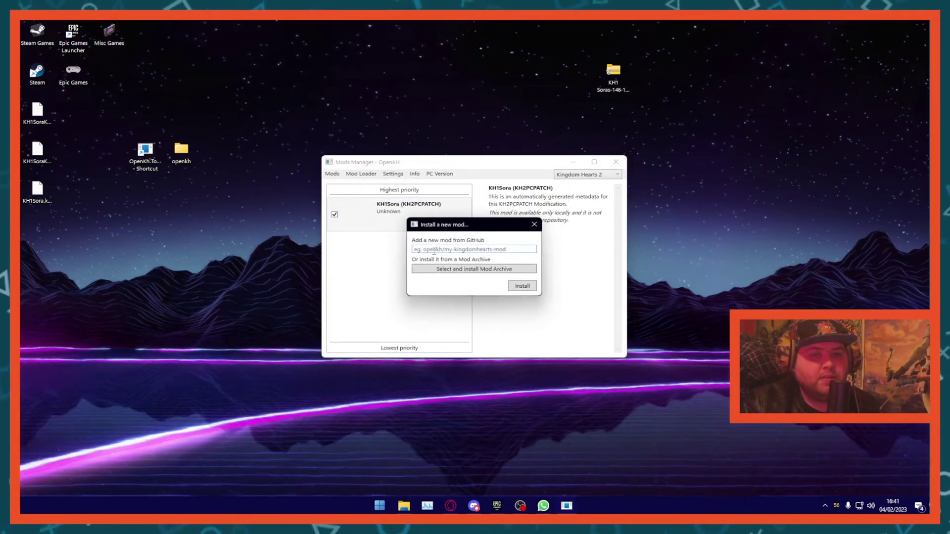
left_click(435, 271)
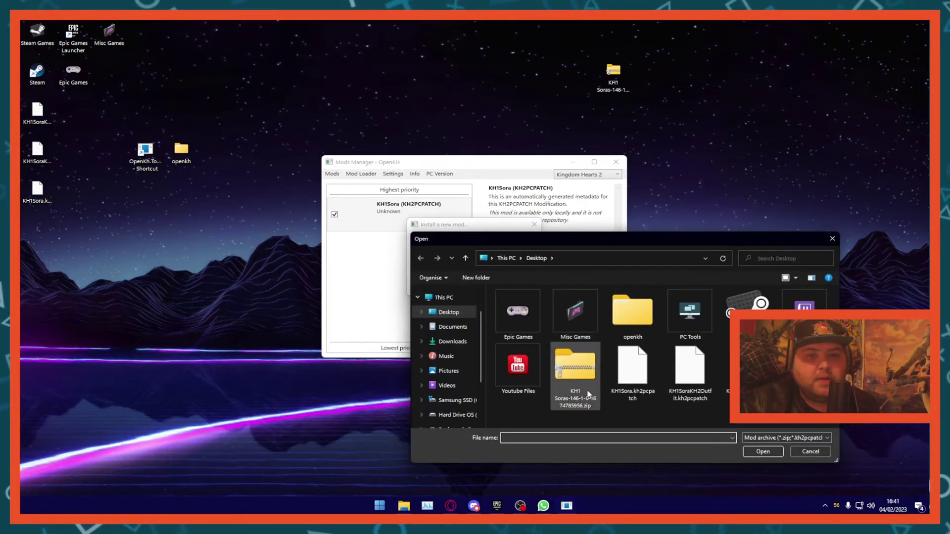
double_click(690, 371)
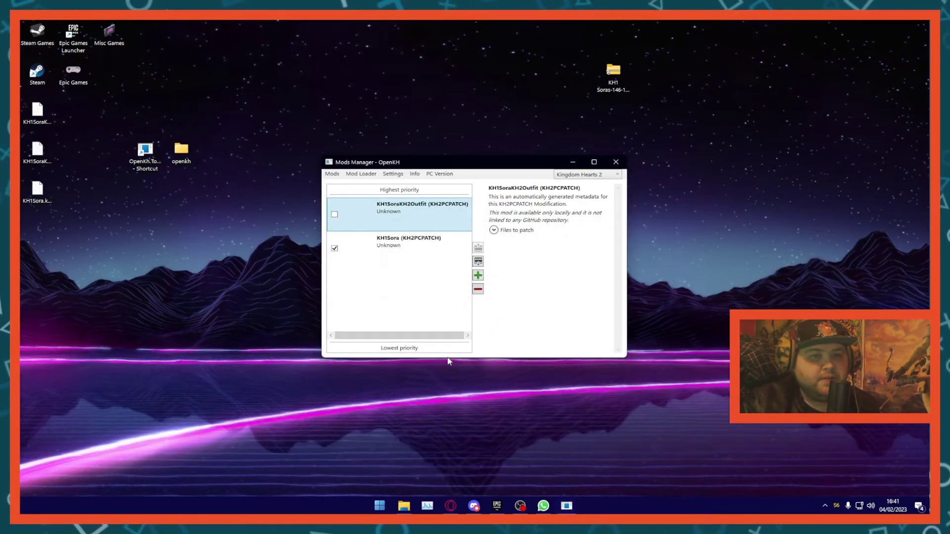
Step: Install the KH1SoraKH3Outfit.kh2pcpatch mod archive from the desktop and enable it
left_click(332, 174)
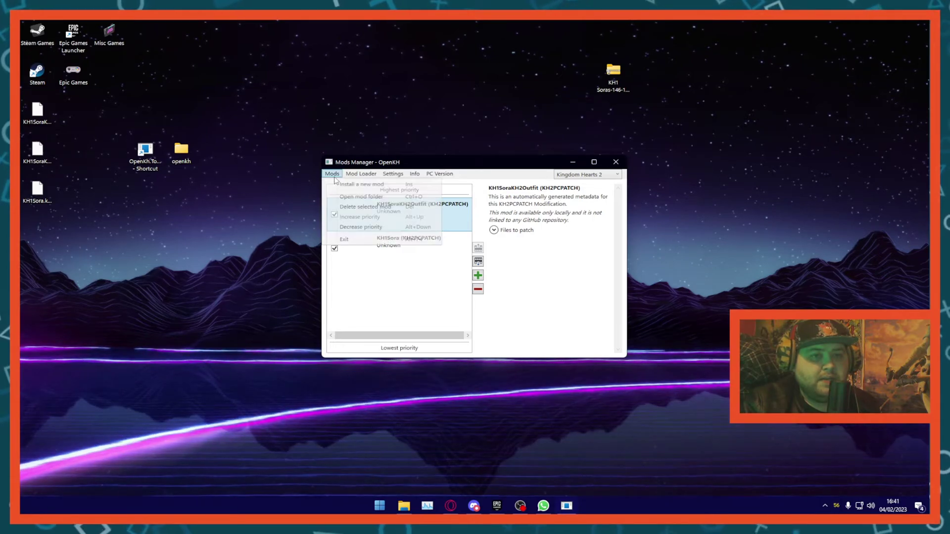
left_click(361, 185)
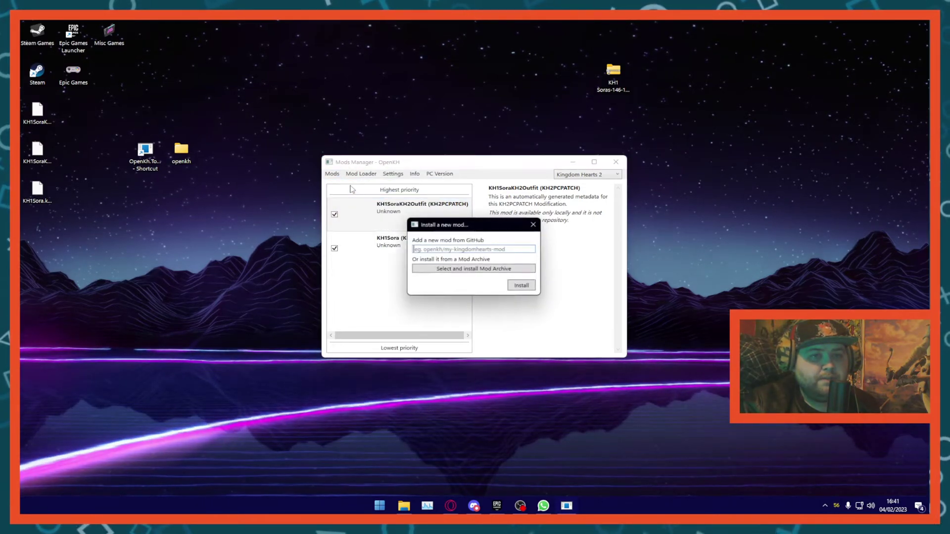
left_click(443, 270)
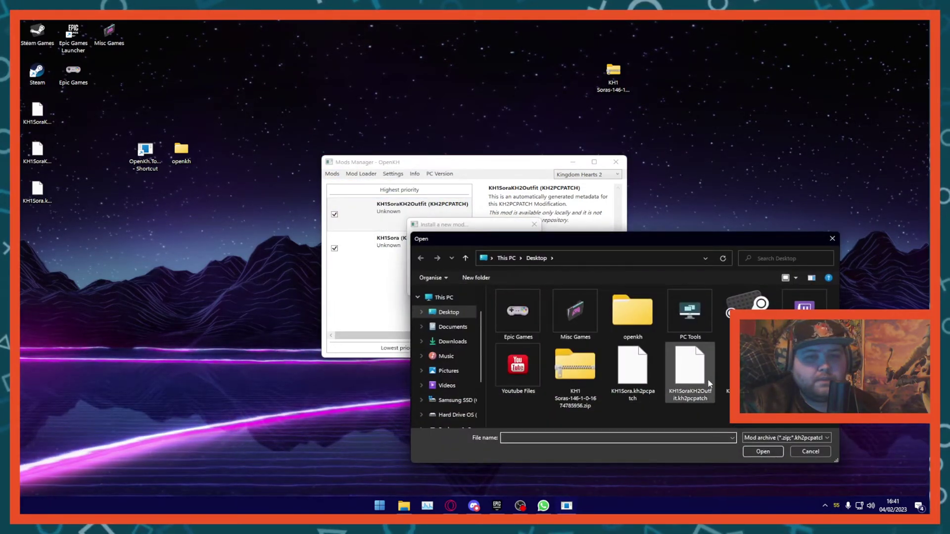
double_click(690, 371)
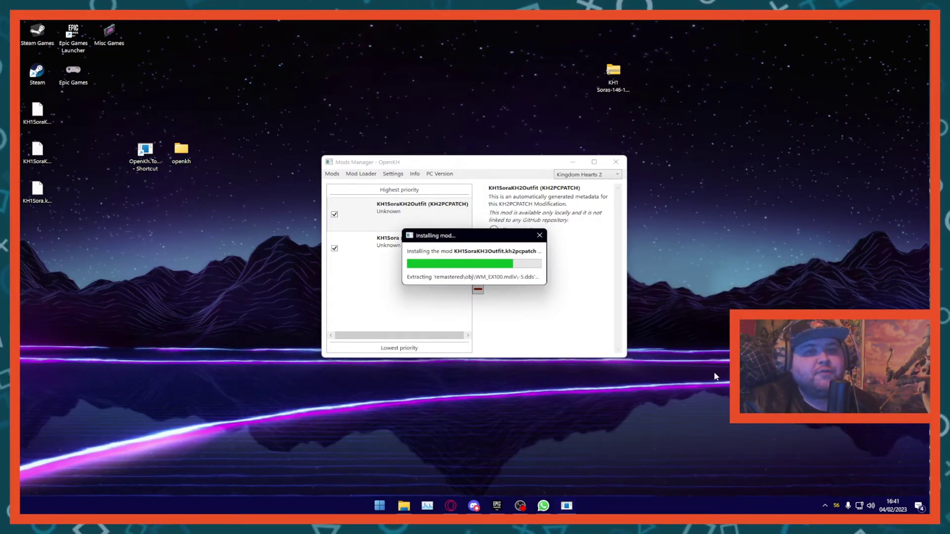
left_click(335, 215)
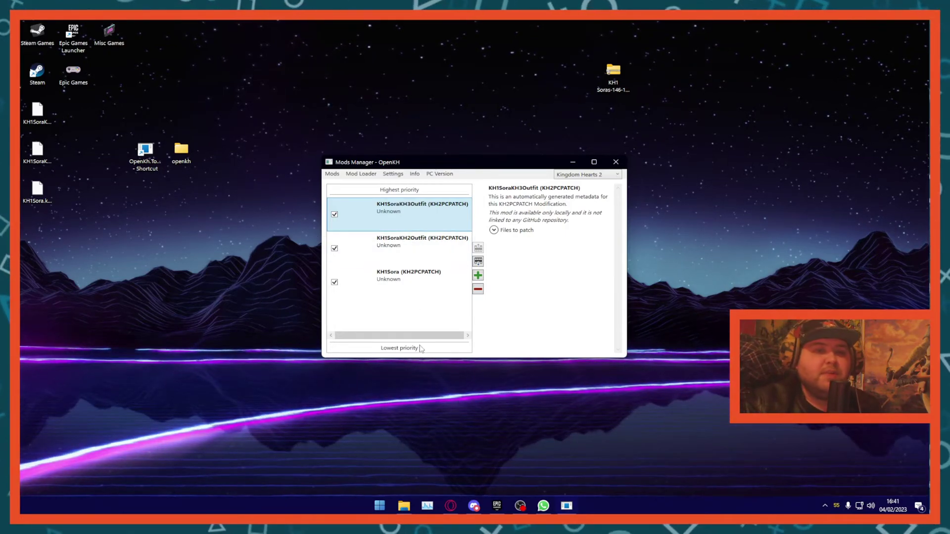
Step: Build the three enabled KH1 Sora mods without running the game
left_click(362, 174)
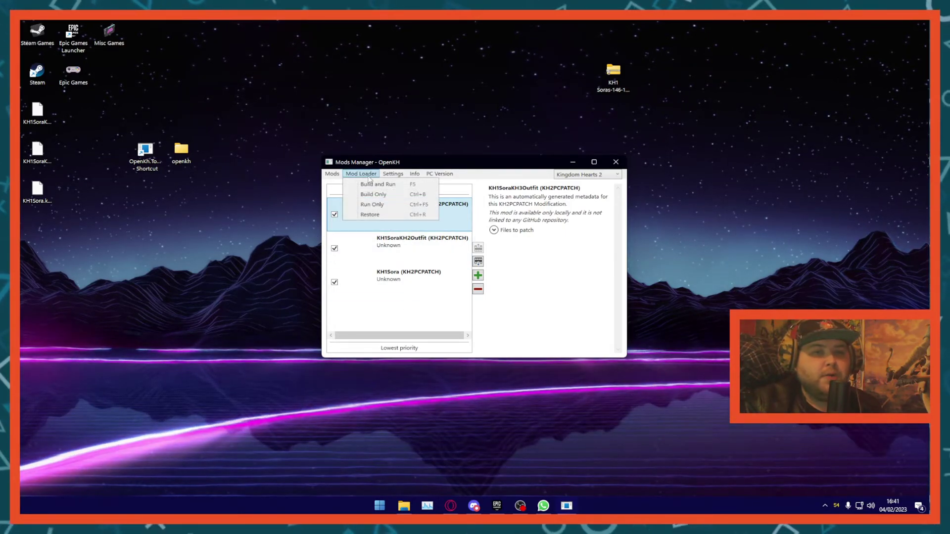
left_click(370, 195)
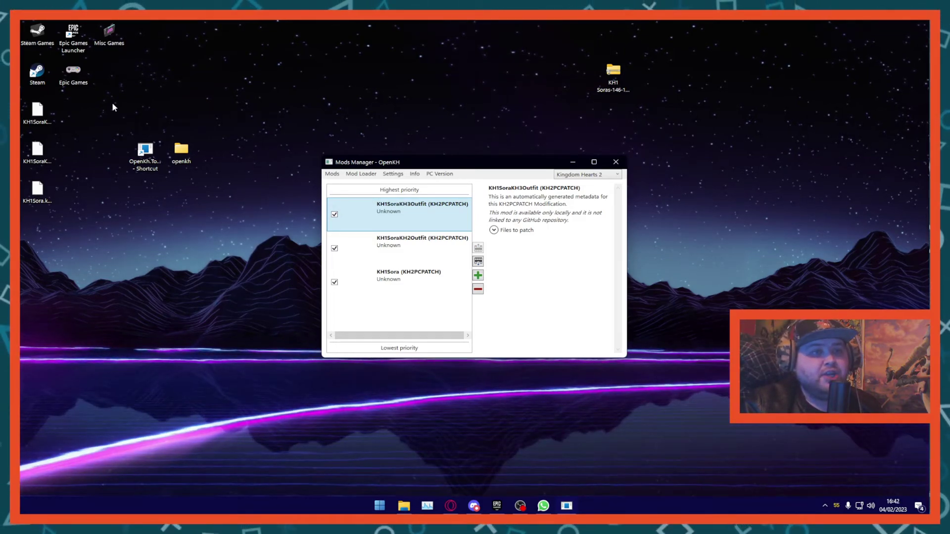
Step: Launch KINGDOM HEARTS HD 1.5+2.5 ReMIX from the desktop's Epic Games folder and maximize the game window
double_click(73, 72)
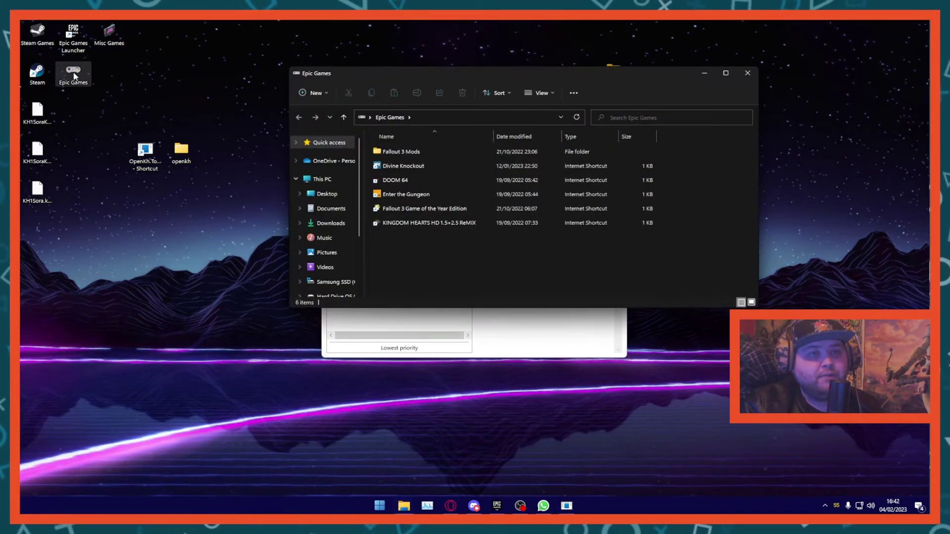
left_click(399, 223)
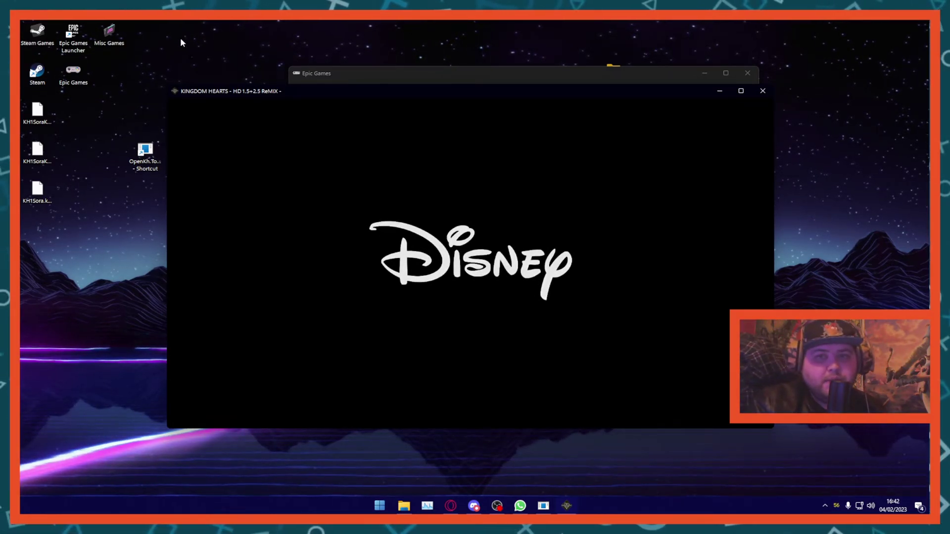
left_click(741, 91)
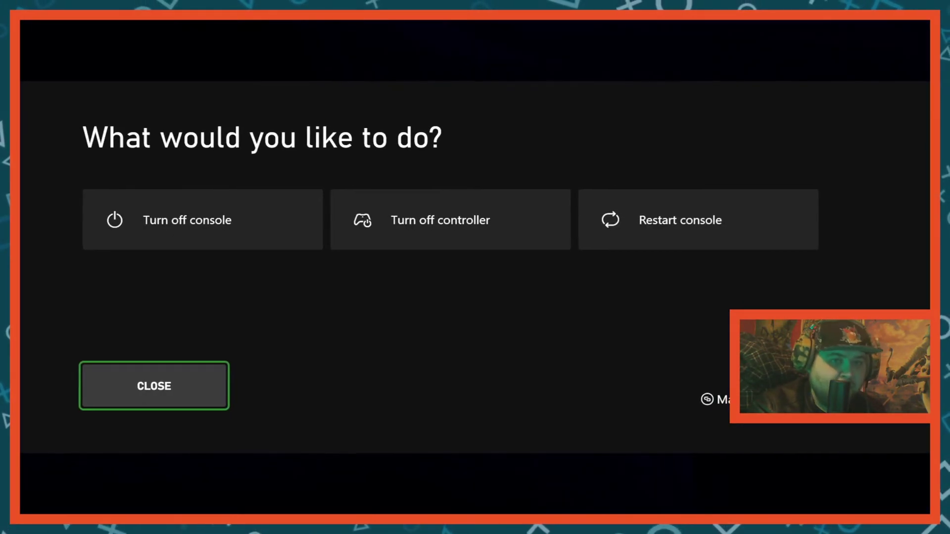
Step: Start KINGDOM HEARTS II FINAL MIX from the collection's game list and confirm playing it
key("Up")
key("Return")
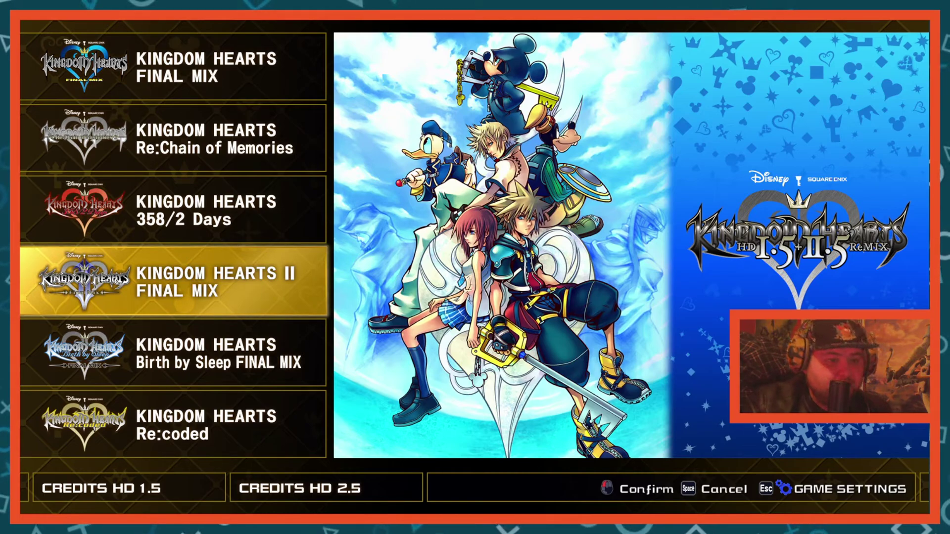
left_click(173, 424)
left_click(174, 282)
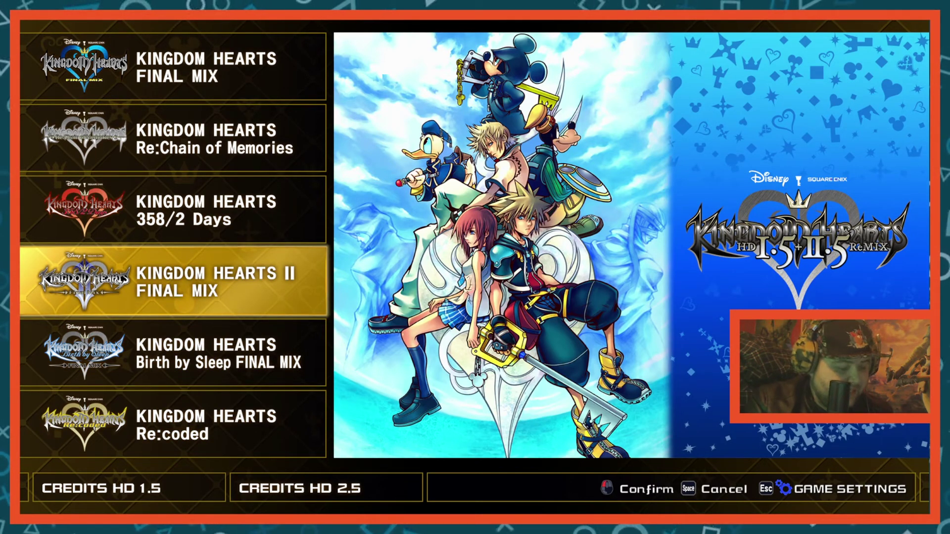
left_click(173, 353)
left_click(174, 282)
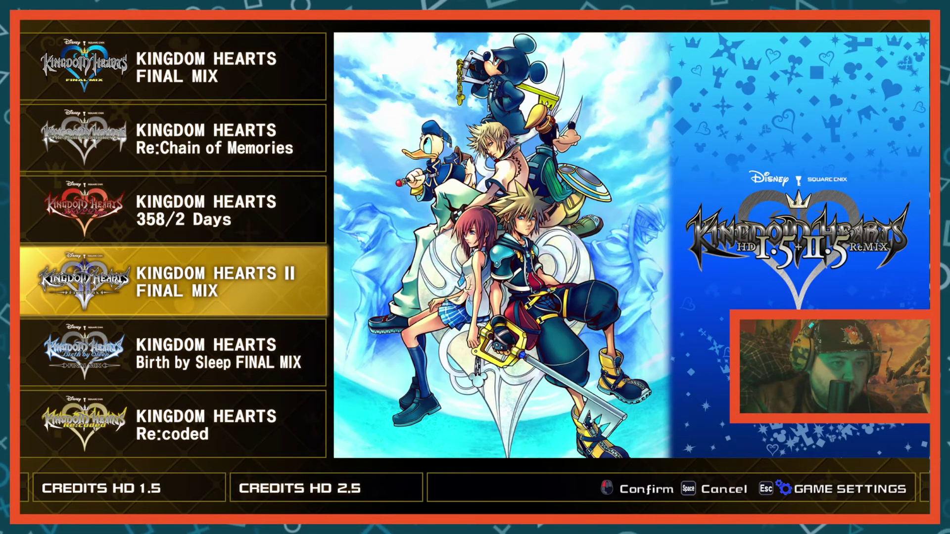
key("Return")
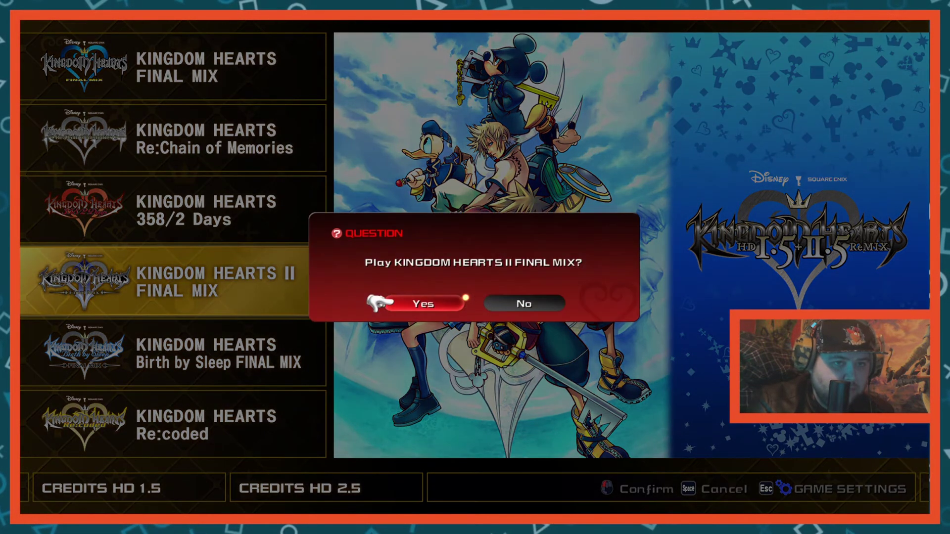
key("Return")
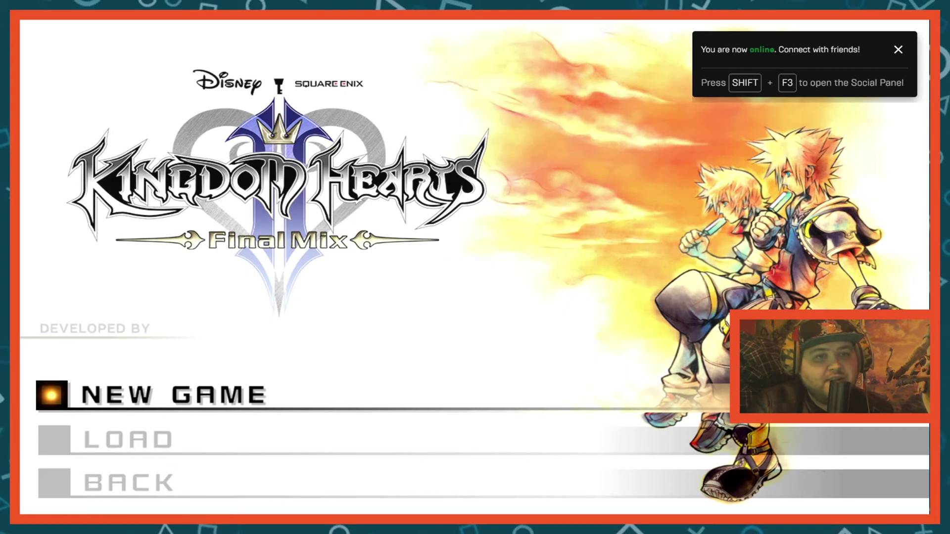
Step: Load save file 01, The Cave of Wonders: Chasm of Challenges, from the title screen
key("Down")
key("Up")
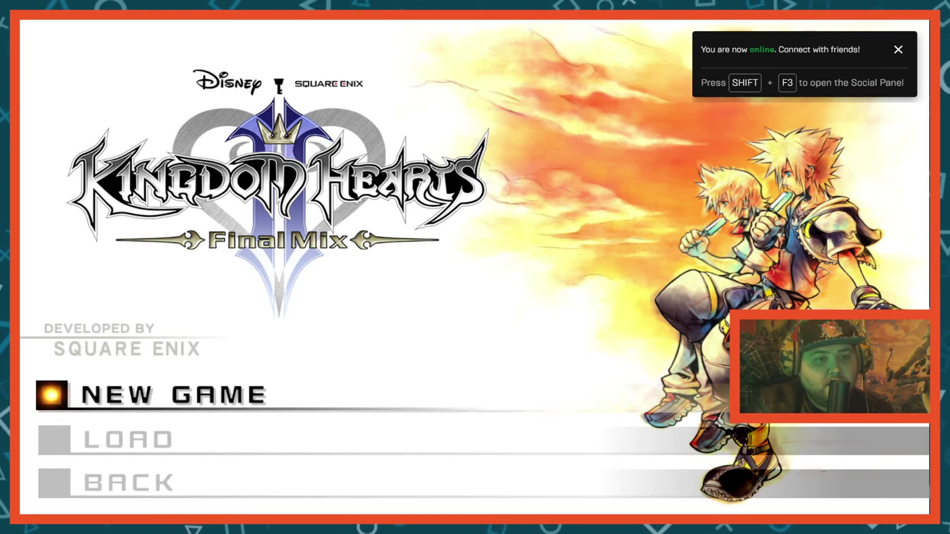
key("Down")
key("Return")
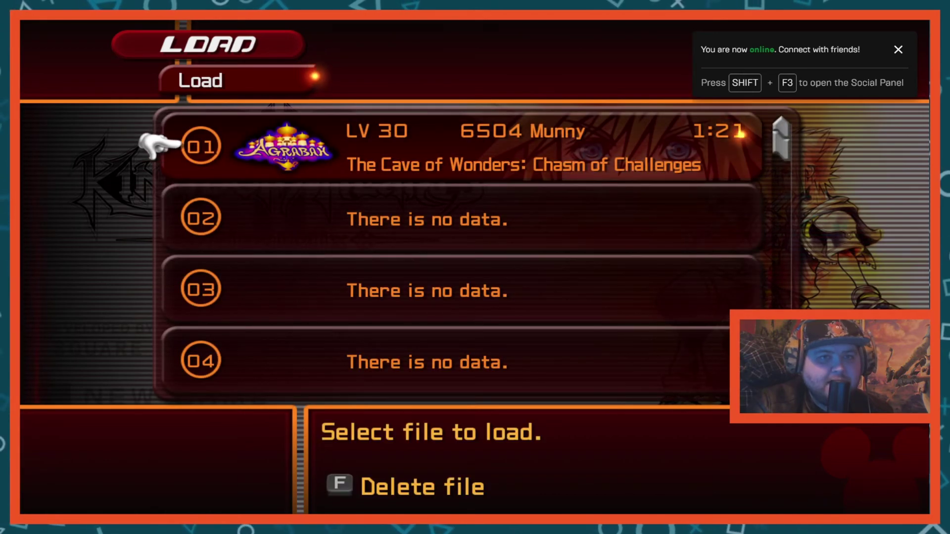
key("Return")
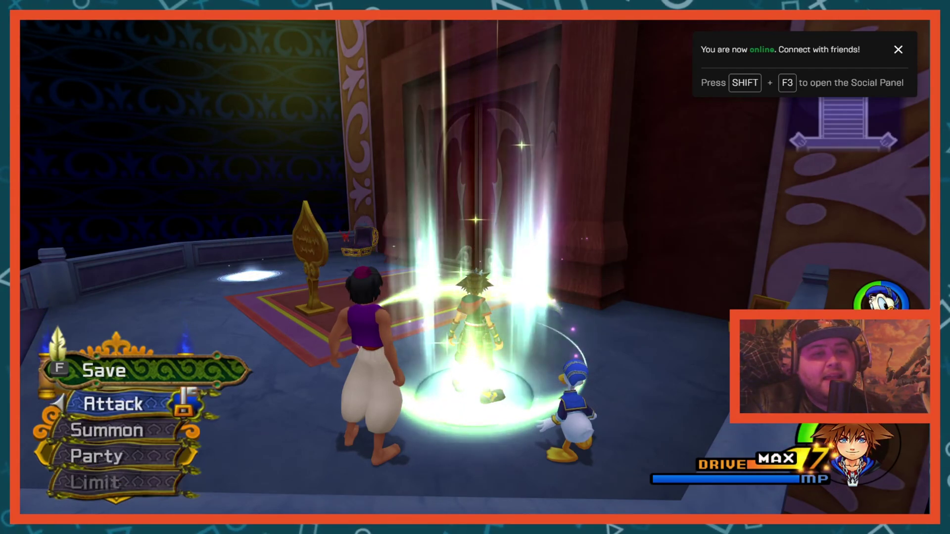
Step: Move Sora away from the save point and use the Drive command to transform him and test the outfit mods
key("a")
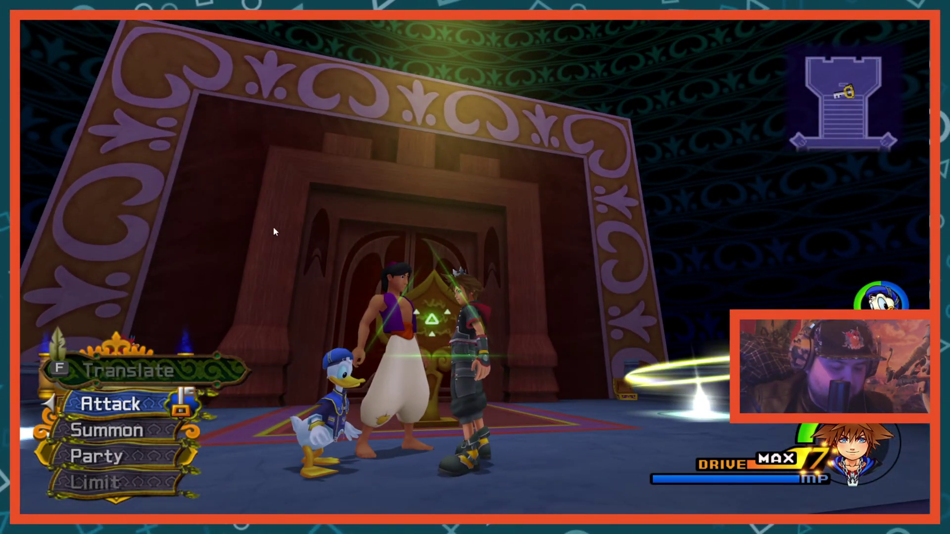
key("Down")
key("Down")
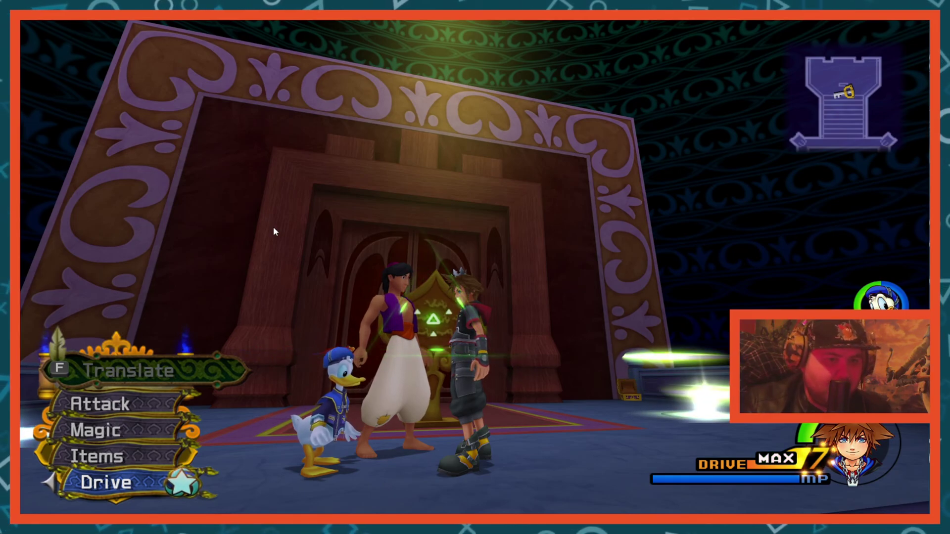
key("Return")
key("Return")
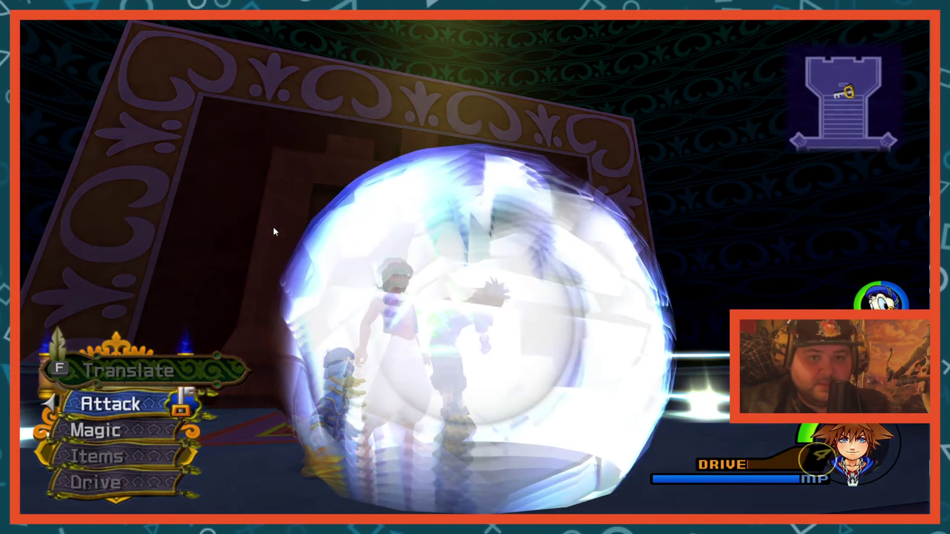